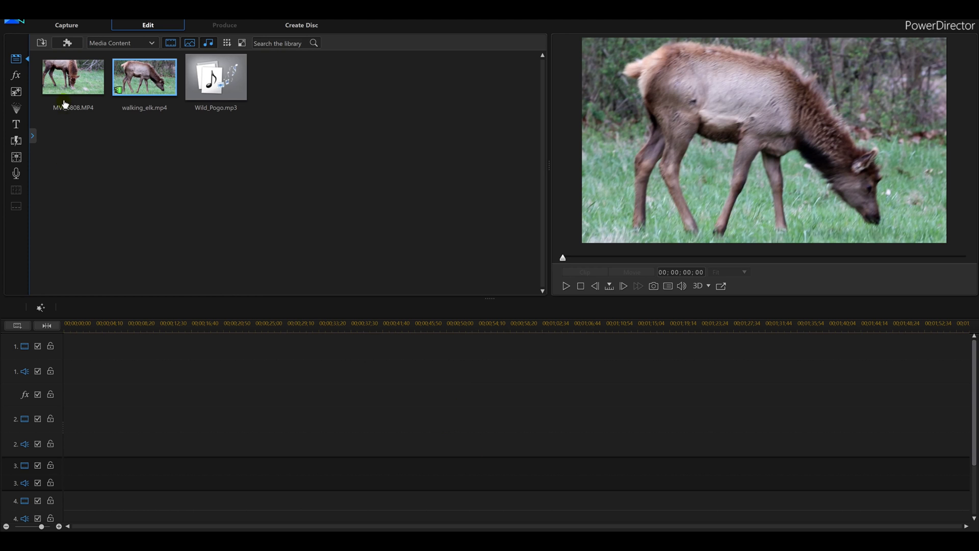
Place MVI_6808.MP4 on video track 1, unlink and delete its audio, then play the preview
{"action": "left_click_drag", "start_coordinate": [67, 97], "coordinate": [61, 376]}
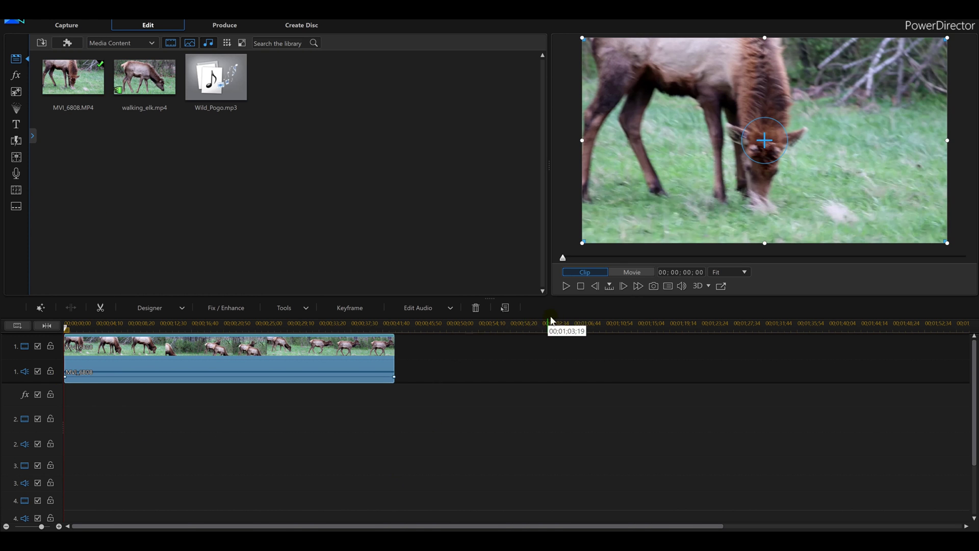
{"action": "right_click", "coordinate": [329, 367]}
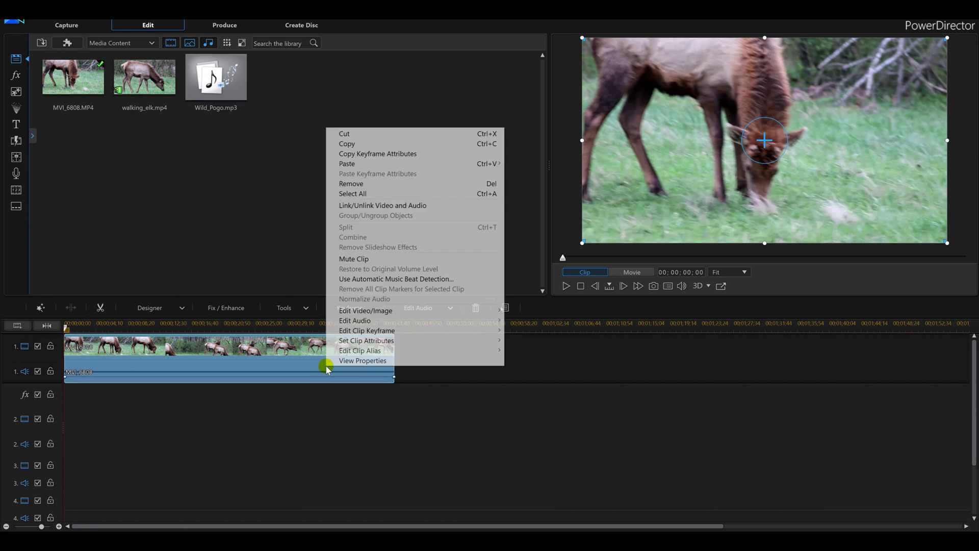
{"action": "left_click", "coordinate": [389, 209]}
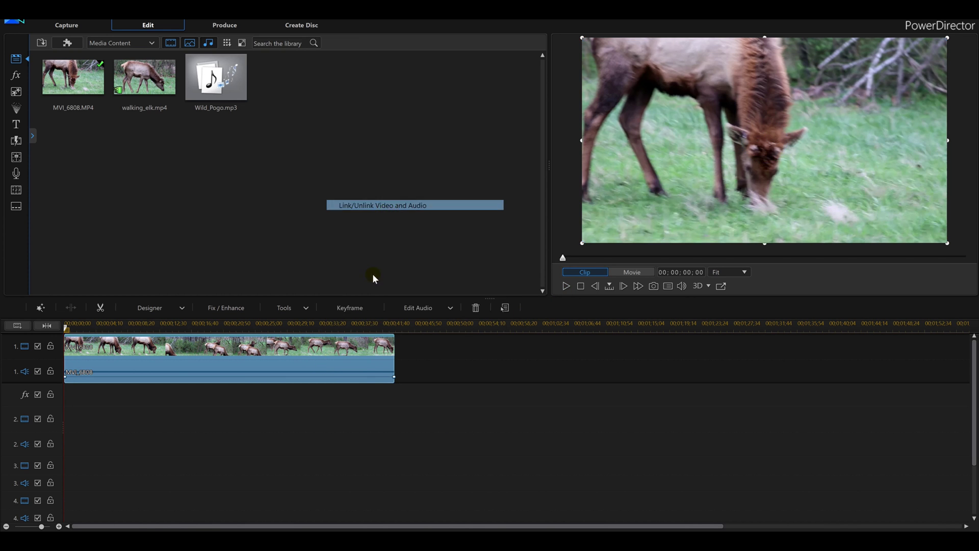
{"action": "left_click", "coordinate": [358, 367]}
{"action": "key", "text": "Delete"}
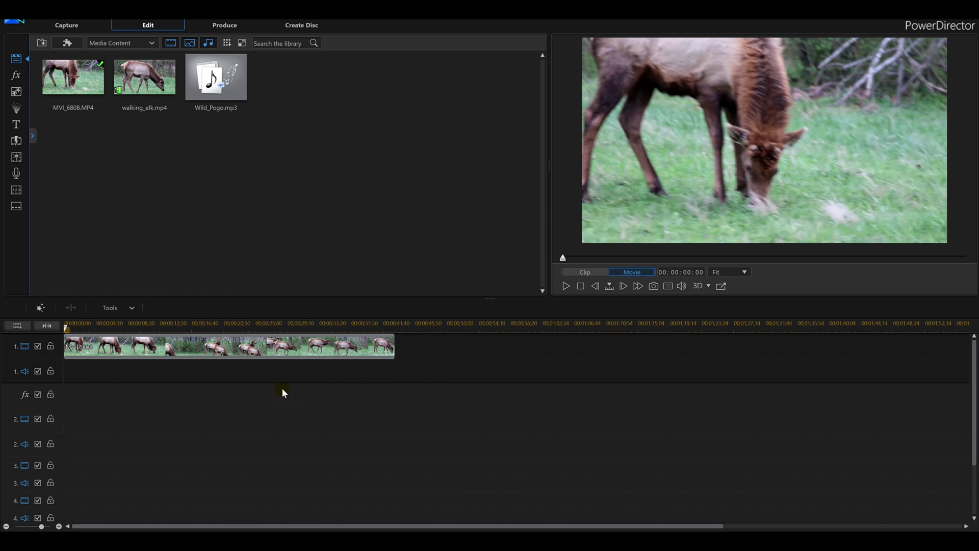
{"action": "left_click", "coordinate": [250, 351]}
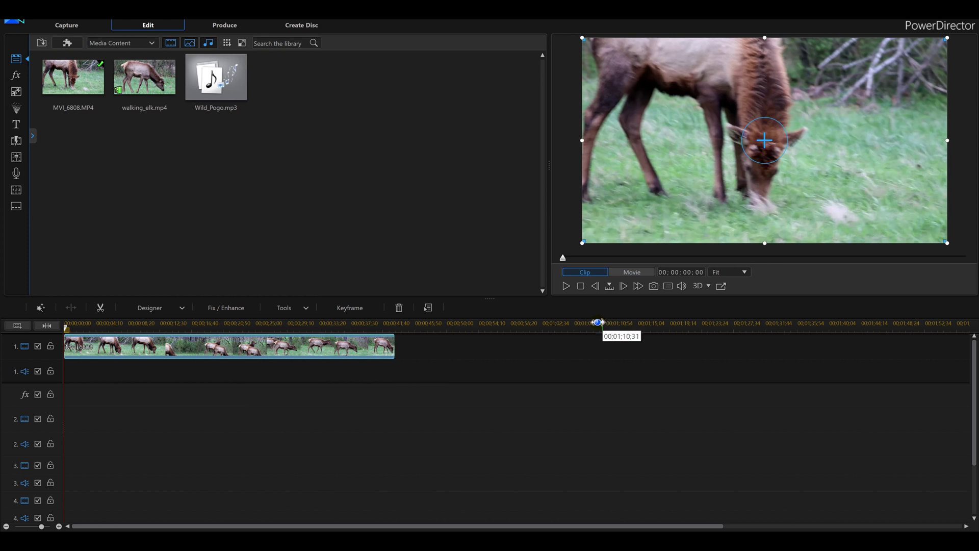
{"action": "left_click", "coordinate": [565, 286]}
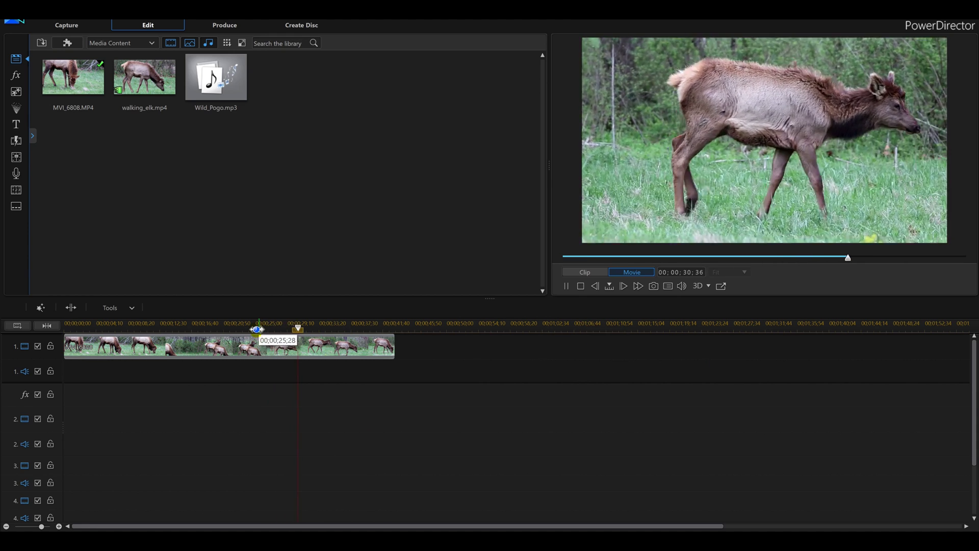
Scrub the ruler back to around 24–25 seconds and pause playback at 00;00;25;33
{"action": "left_click", "coordinate": [257, 329]}
{"action": "left_click", "coordinate": [252, 330]}
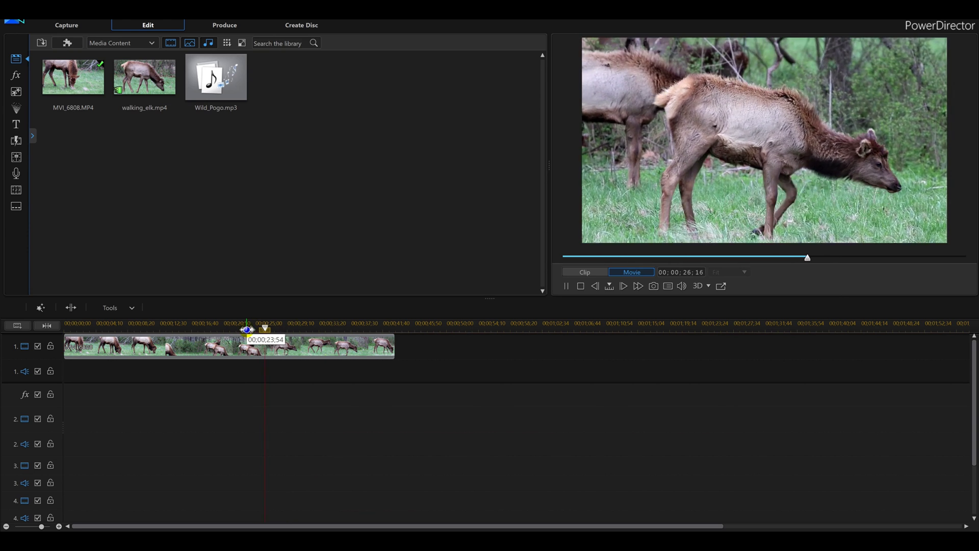
{"action": "left_click", "coordinate": [247, 330]}
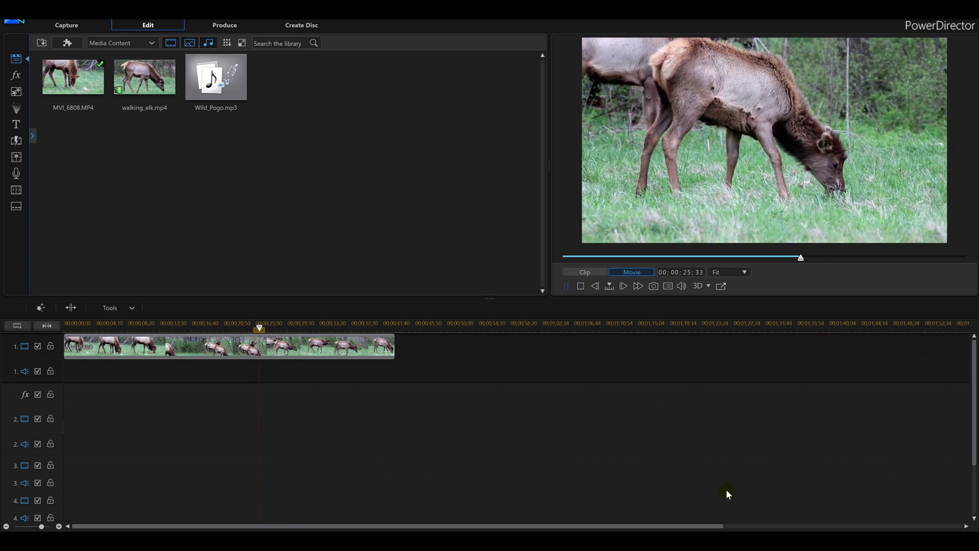
{"action": "key", "text": "space"}
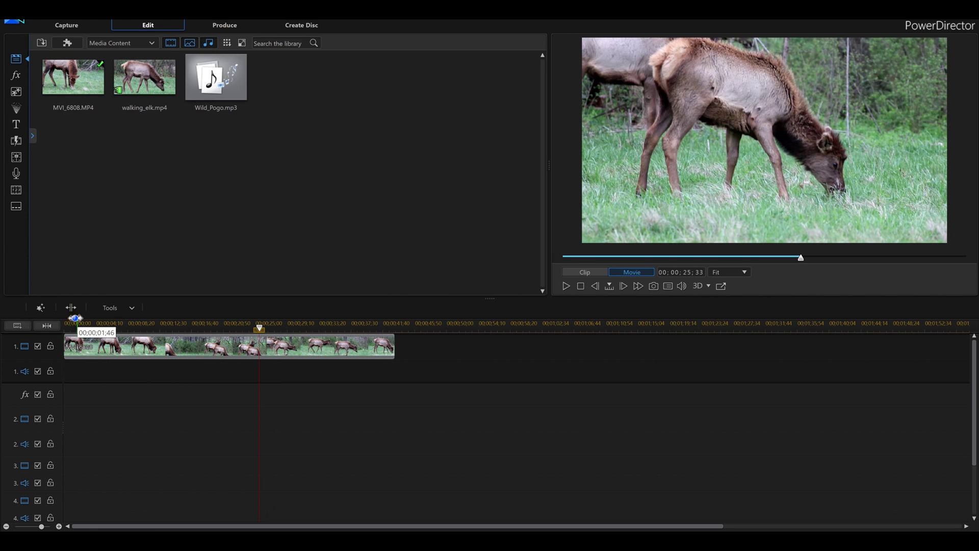
Split the elk clip at the playhead and remove the first piece, filling the gap
{"action": "left_click", "coordinate": [75, 308]}
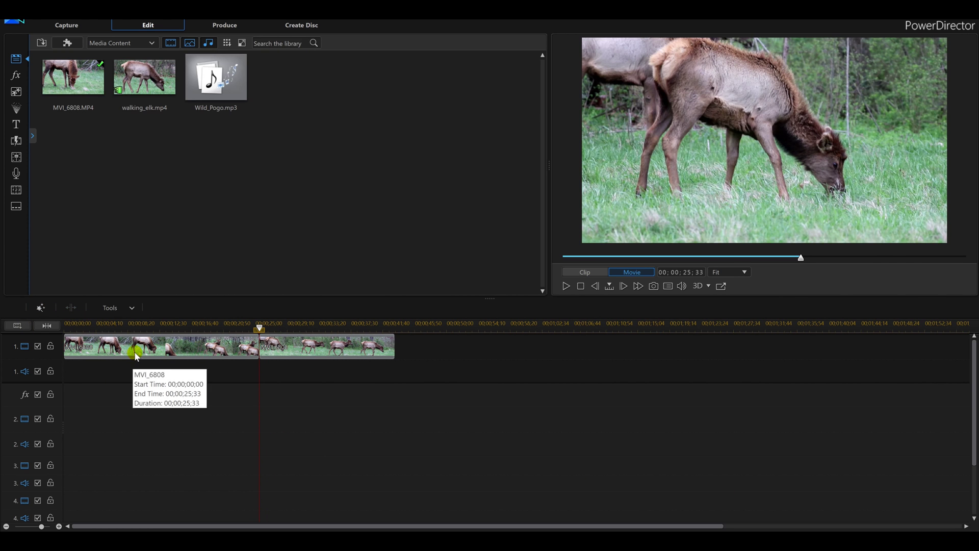
{"action": "left_click", "coordinate": [132, 354]}
{"action": "key", "text": "Delete"}
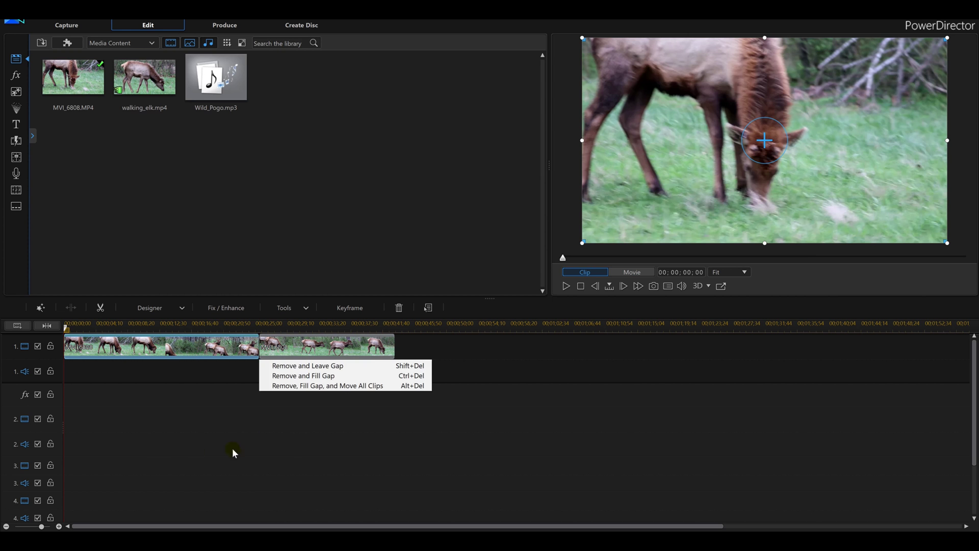
{"action": "left_click", "coordinate": [323, 377]}
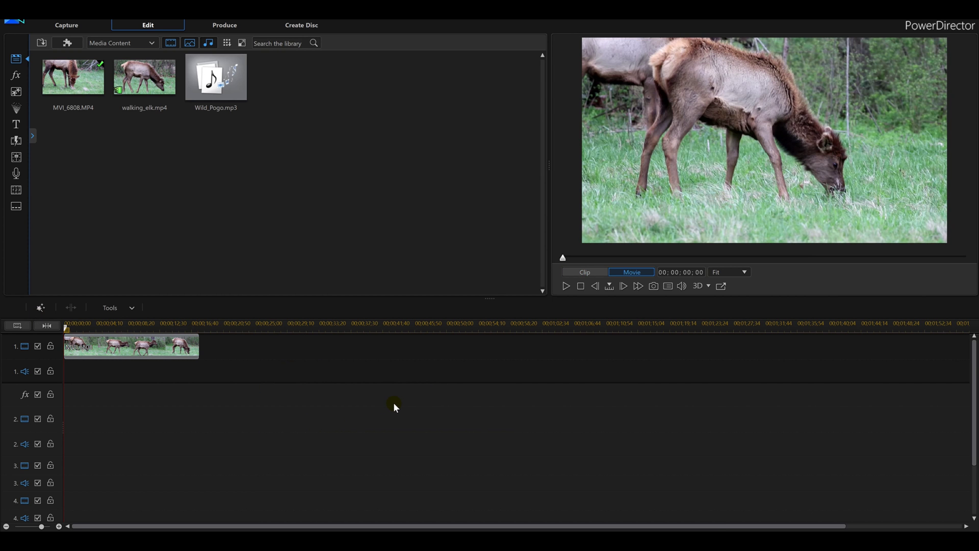
Play to 00;00;09;49, split there, and delete the trailing piece of the clip
{"action": "left_click", "coordinate": [566, 286]}
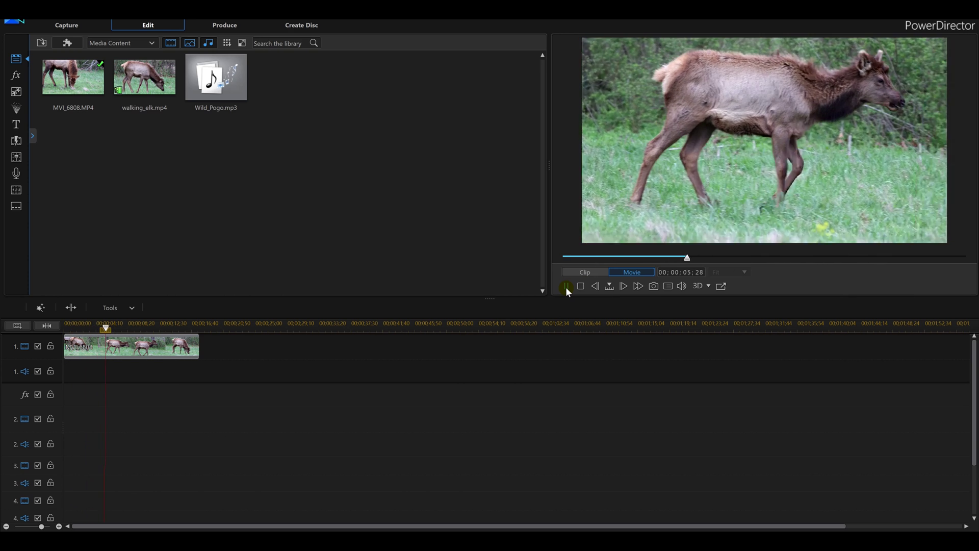
{"action": "left_click", "coordinate": [566, 288]}
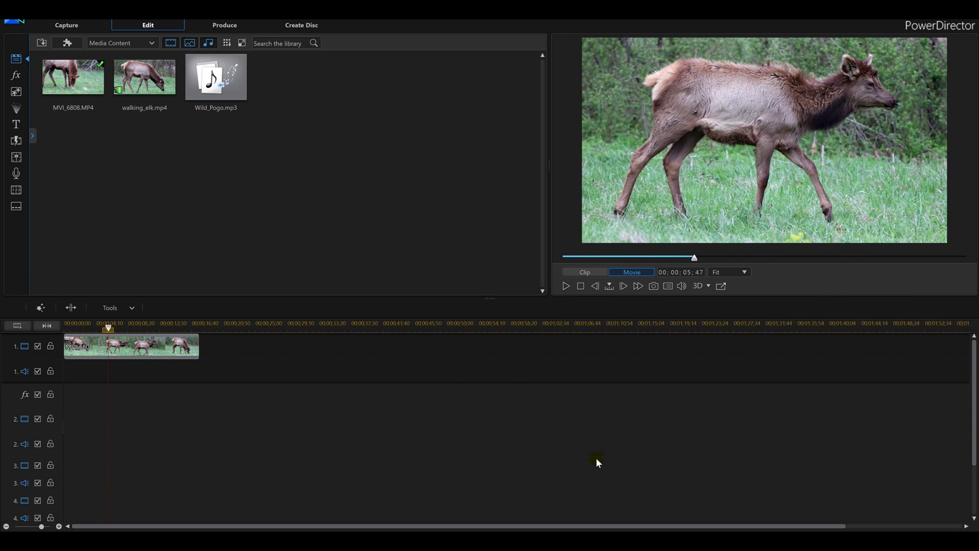
{"action": "left_click", "coordinate": [569, 287]}
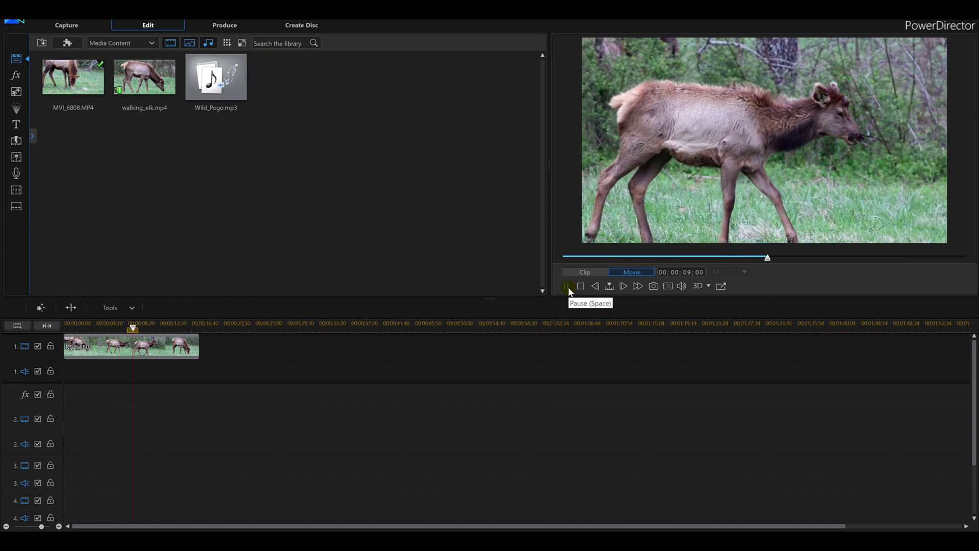
{"action": "left_click", "coordinate": [568, 287]}
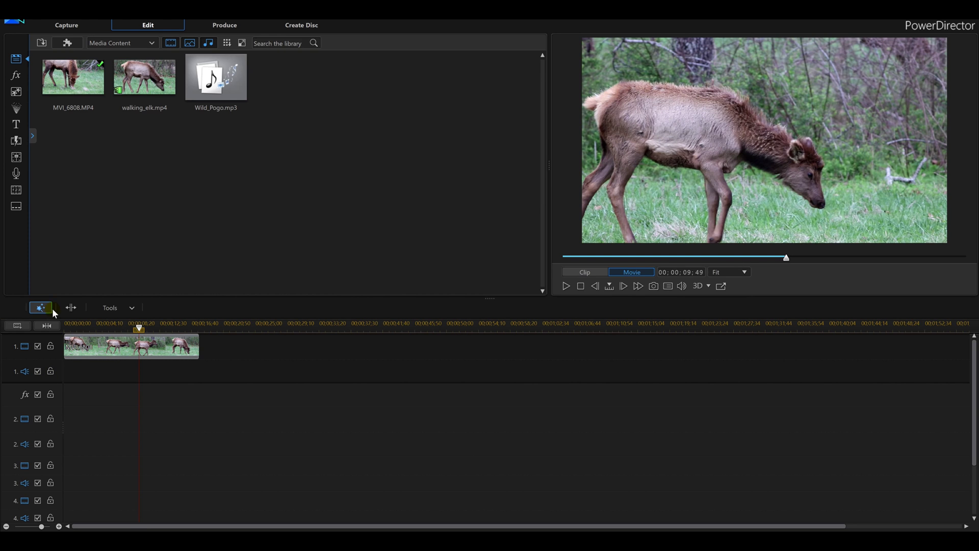
{"action": "left_click", "coordinate": [69, 309]}
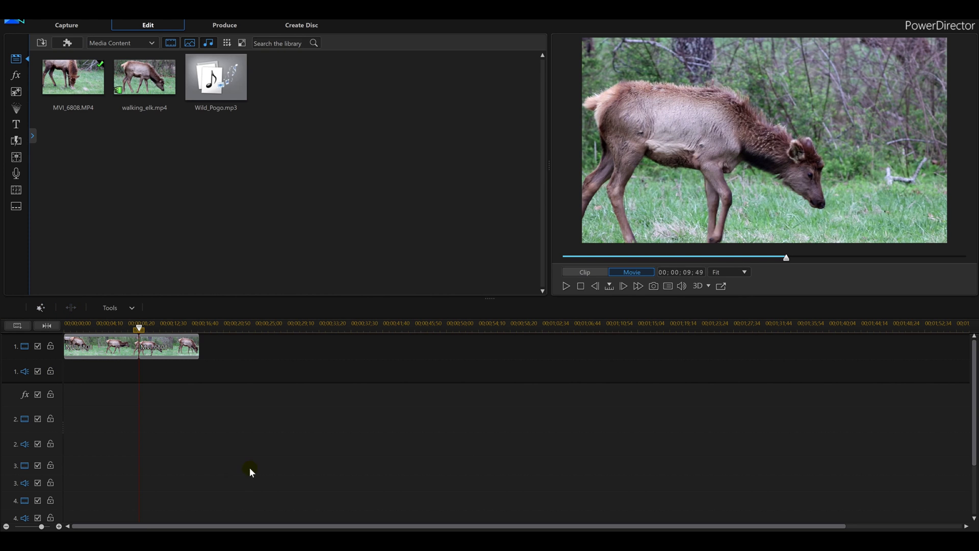
{"action": "left_click", "coordinate": [184, 352]}
{"action": "key", "text": "Delete"}
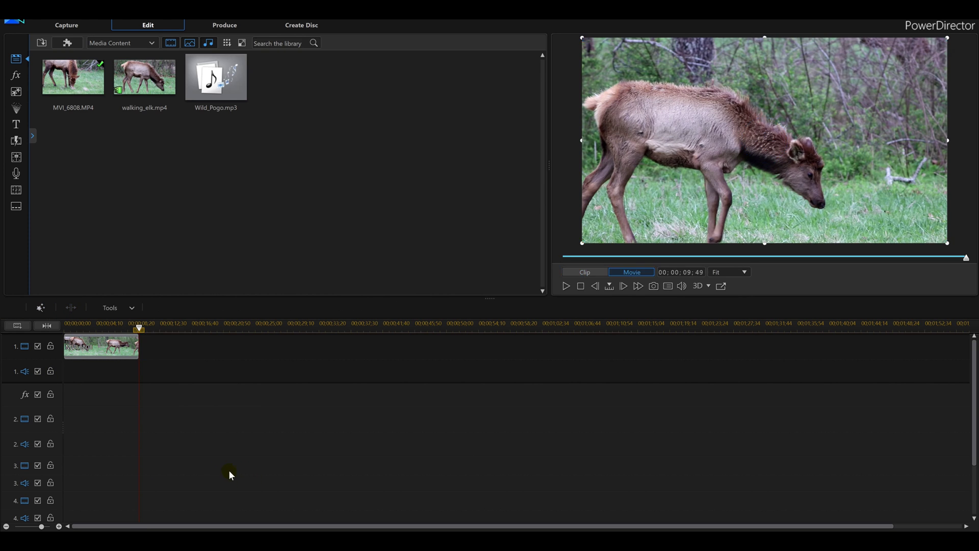
{"action": "key", "text": "ctrl+z"}
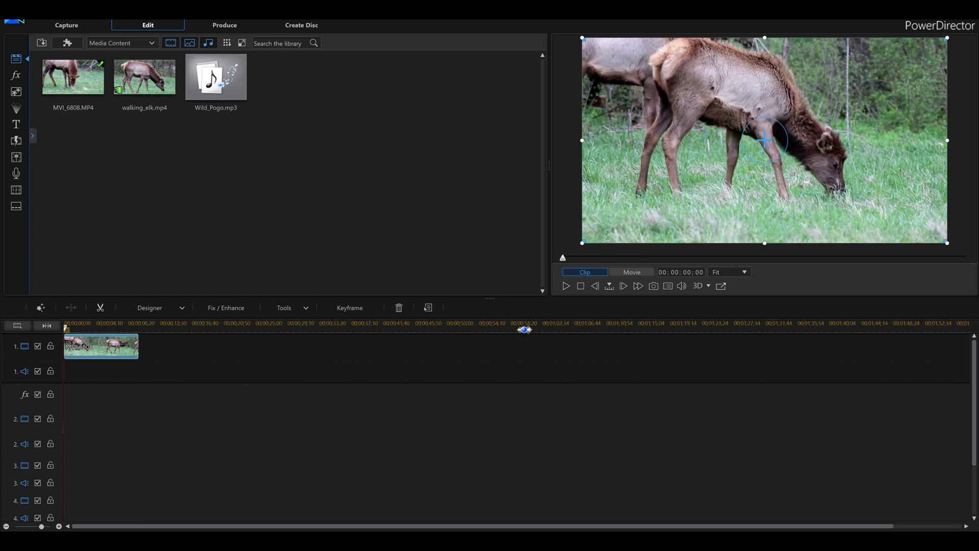
Copy the trimmed elk clip, paste it after the first clip, and shift it right leaving a gap
{"action": "right_click", "coordinate": [95, 350]}
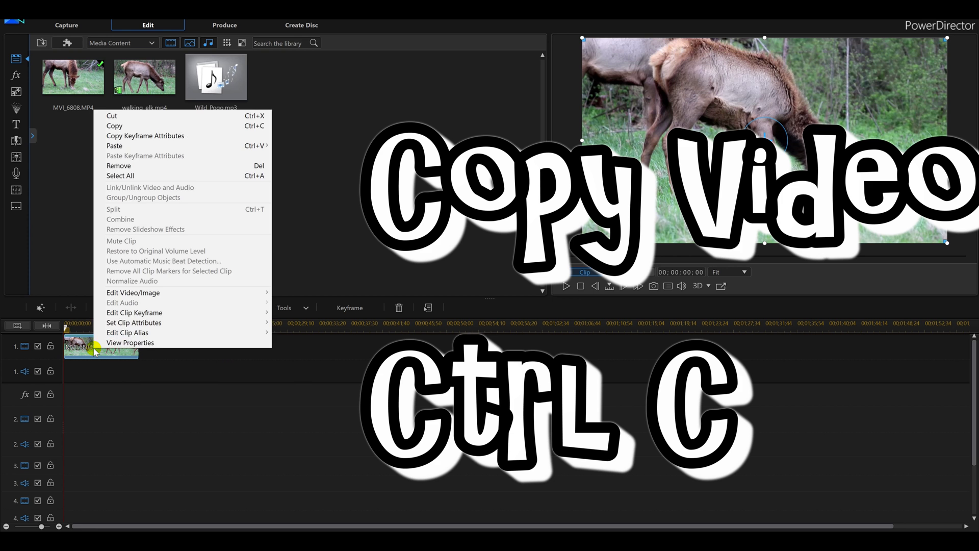
{"action": "left_click", "coordinate": [132, 125]}
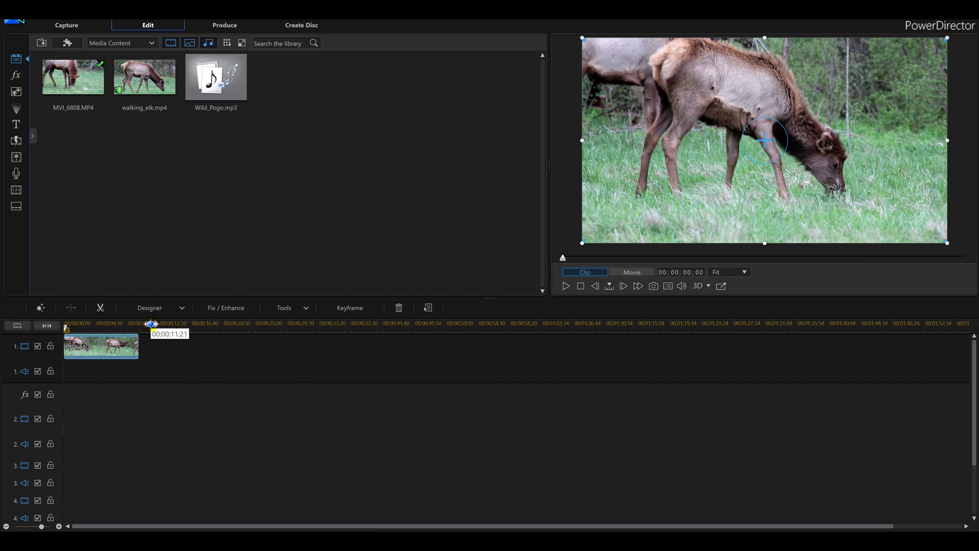
{"action": "left_click", "coordinate": [151, 324]}
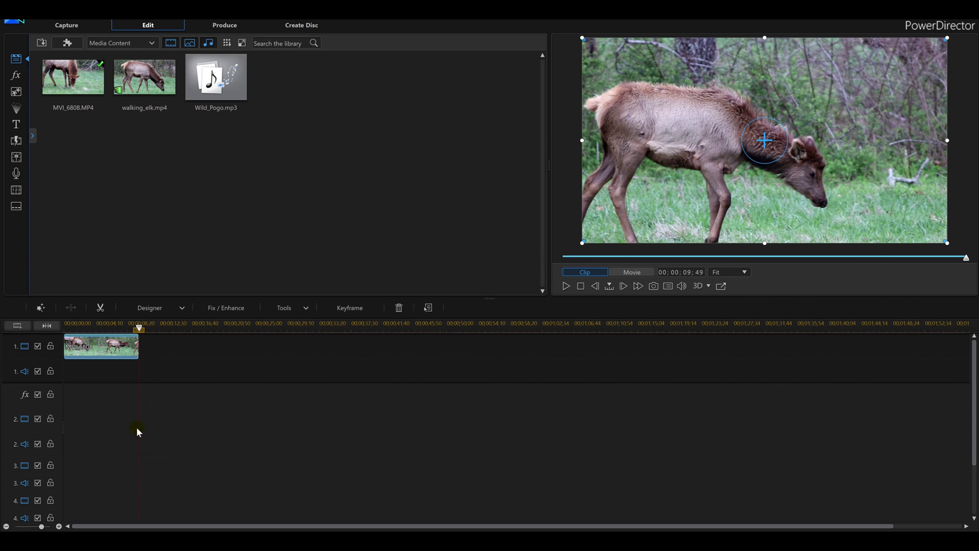
{"action": "key", "text": "ctrl+v"}
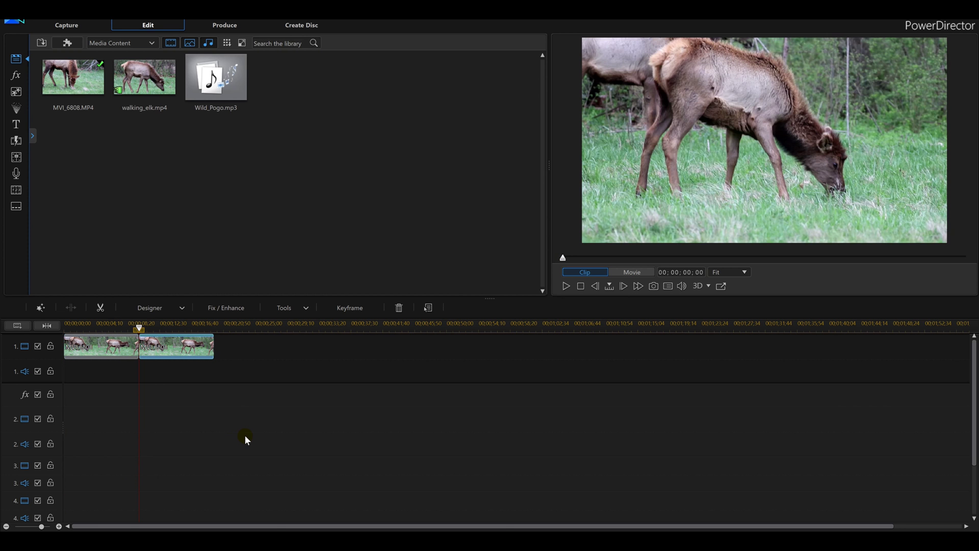
{"action": "left_click_drag", "start_coordinate": [162, 351], "coordinate": [190, 351]}
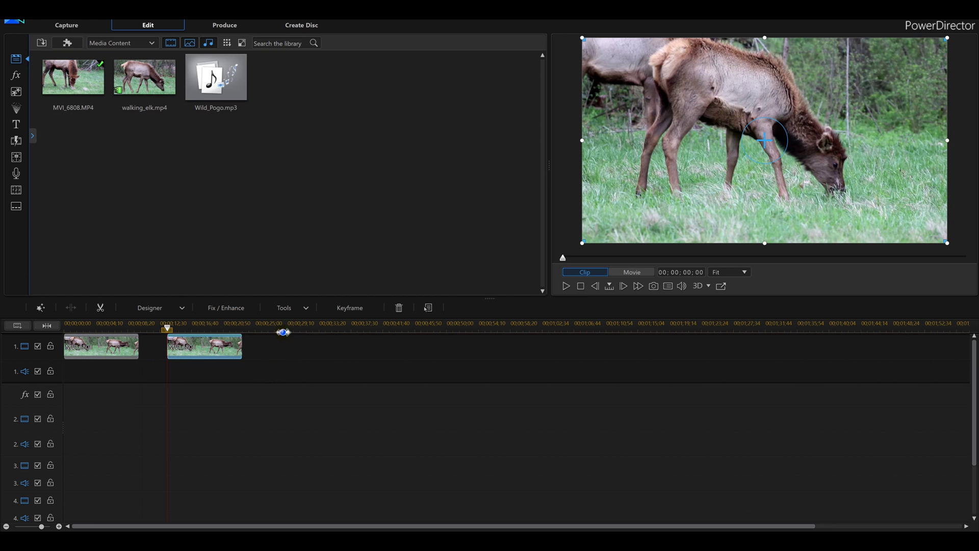
Move the playhead to the second clip's end and dismiss the track menu without pasting
{"action": "left_click", "coordinate": [283, 332]}
{"action": "right_click", "coordinate": [283, 333]}
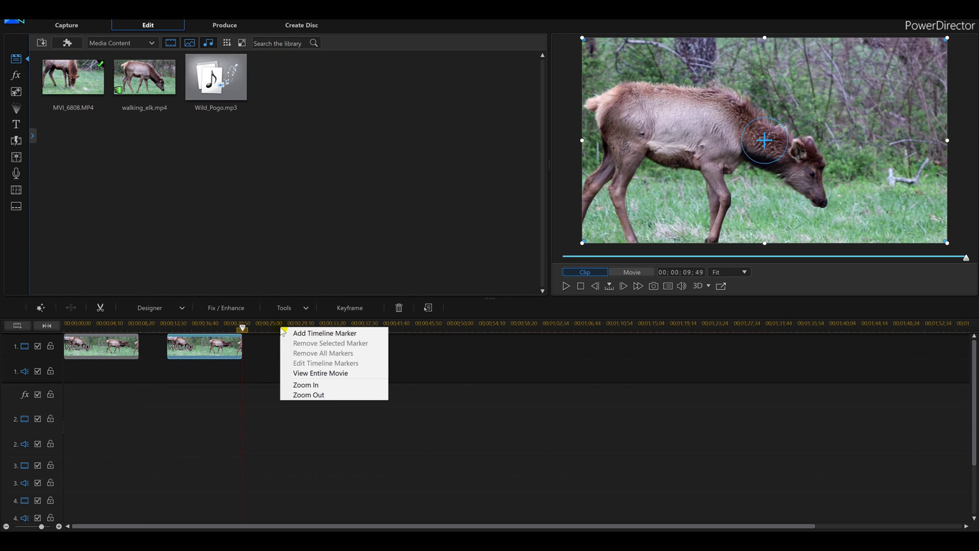
{"action": "right_click", "coordinate": [257, 360]}
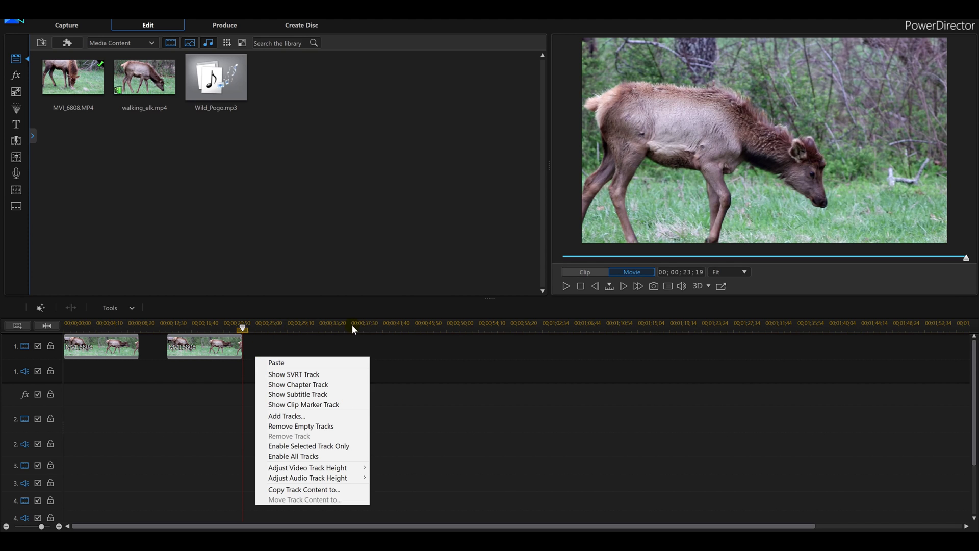
{"action": "left_click", "coordinate": [311, 364]}
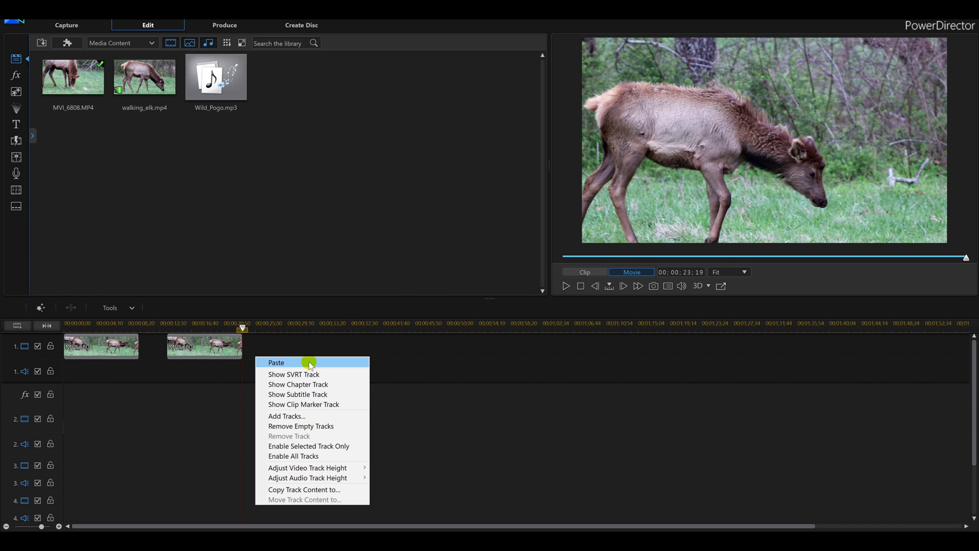
{"action": "left_click", "coordinate": [392, 351]}
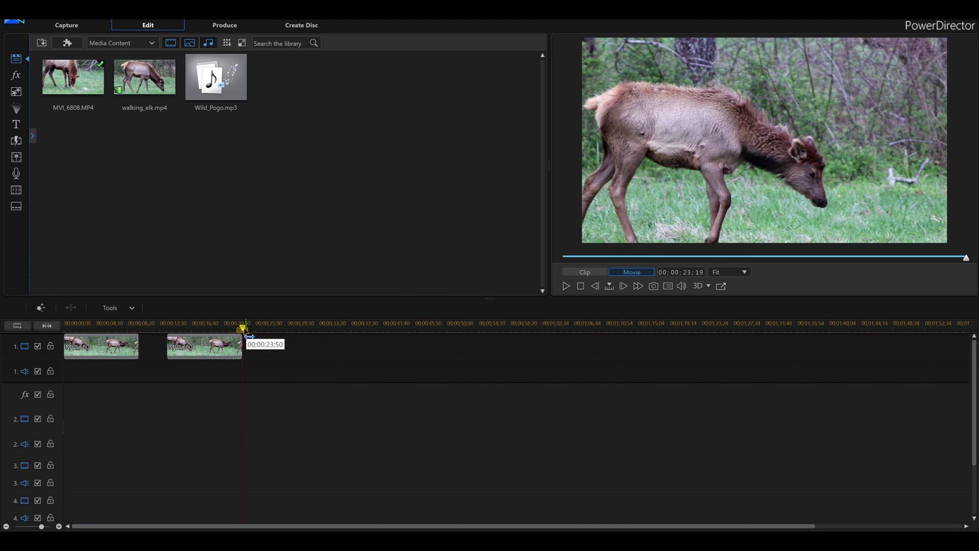
Paste the elk clip twice on track 2, dragging the second copy to start at 00;00;41;00
{"action": "right_click", "coordinate": [295, 410]}
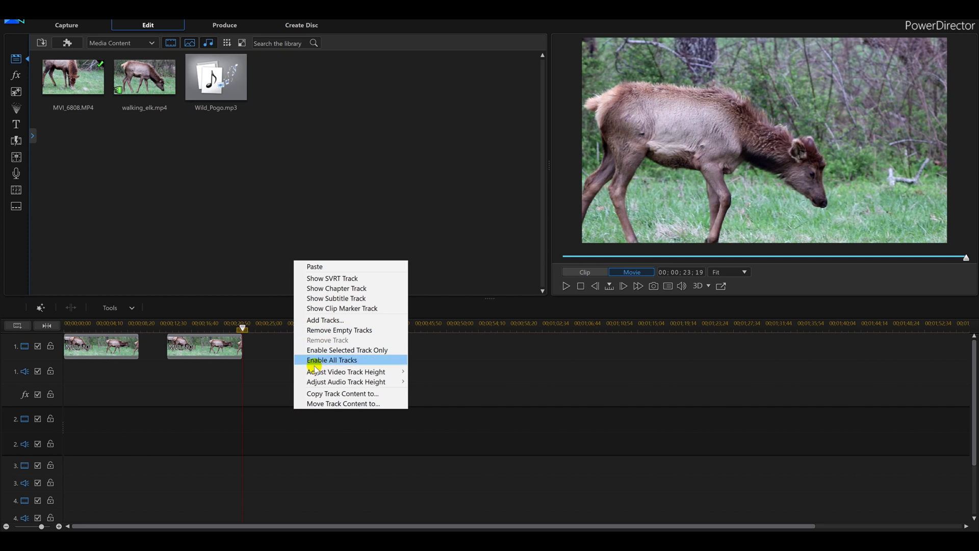
{"action": "left_click", "coordinate": [319, 266]}
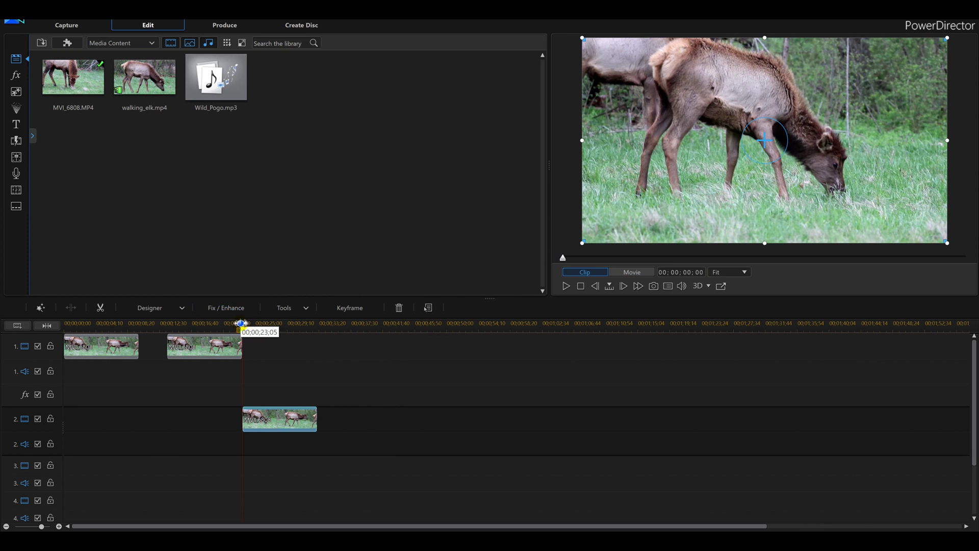
{"action": "left_click_drag", "start_coordinate": [242, 330], "coordinate": [371, 387]}
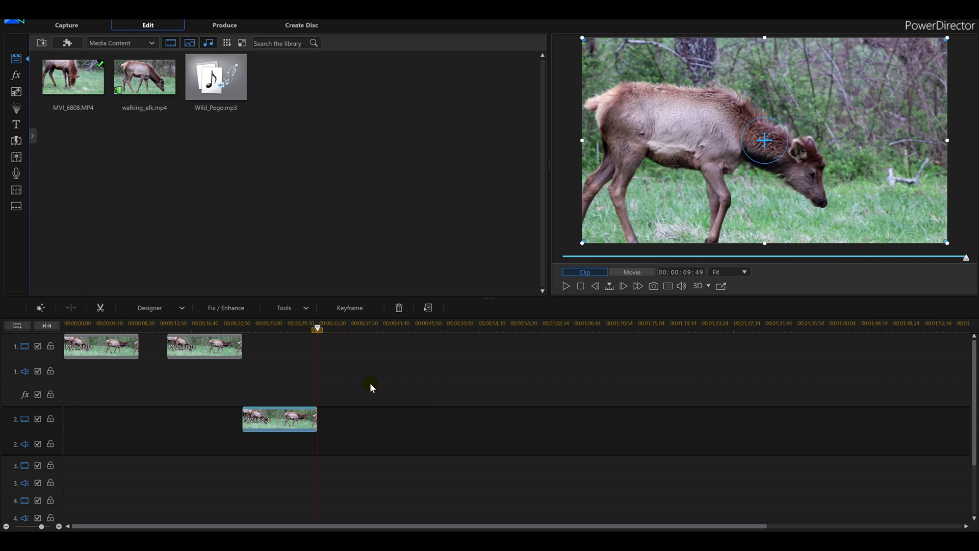
{"action": "right_click", "coordinate": [327, 423]}
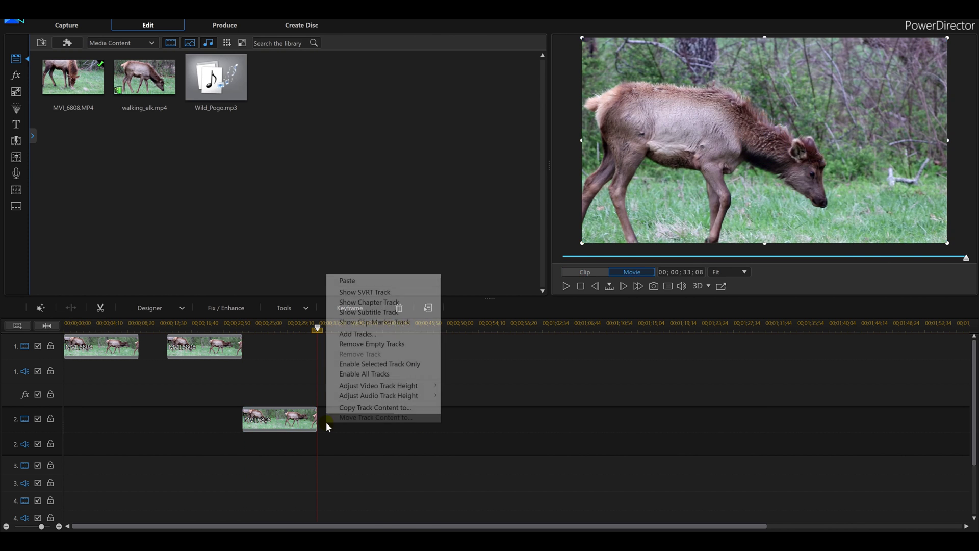
{"action": "left_click", "coordinate": [357, 282]}
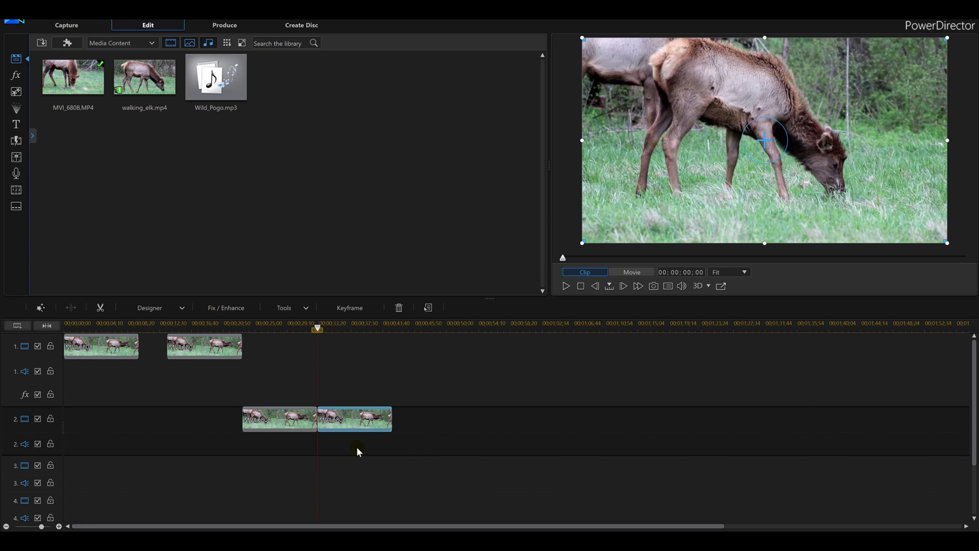
{"action": "left_click_drag", "start_coordinate": [374, 413], "coordinate": [429, 415]}
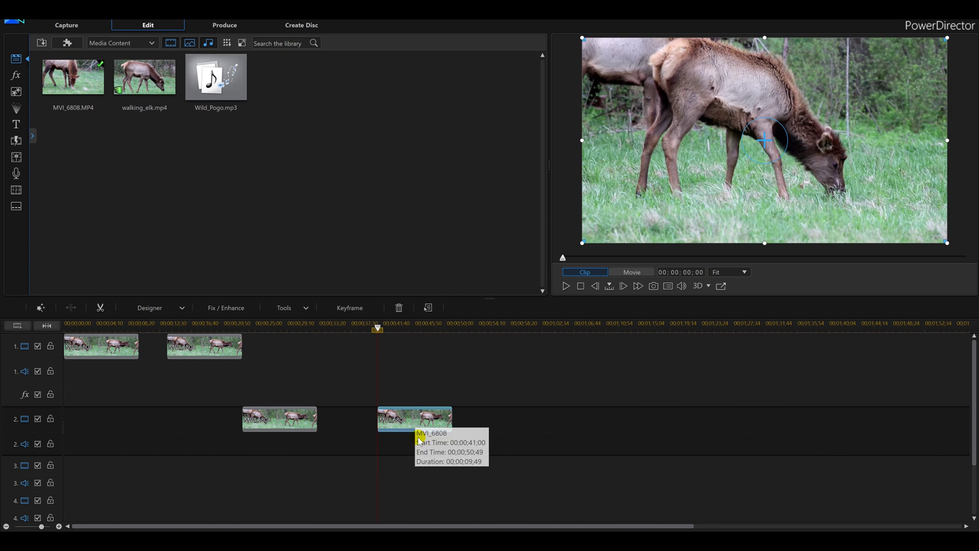
{"action": "left_click", "coordinate": [119, 356]}
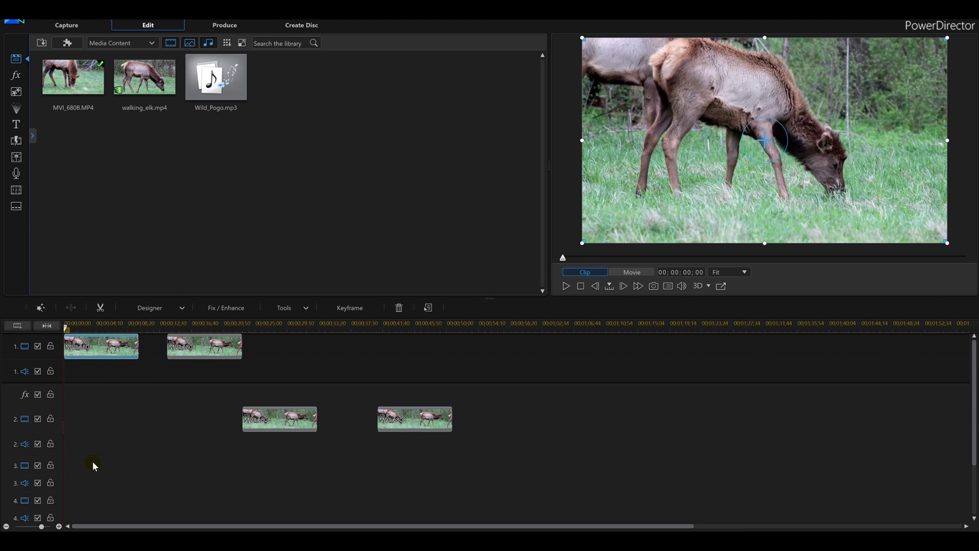
Open Power Tools for the first track-1 clip, tick Video Speed, and close without applying
{"action": "left_click", "coordinate": [297, 308]}
{"action": "left_click", "coordinate": [294, 322]}
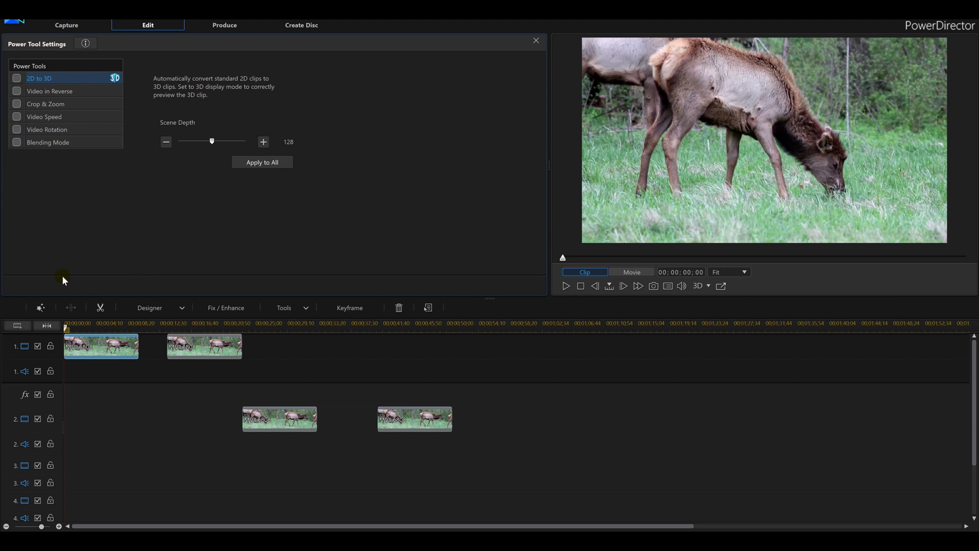
{"action": "left_click", "coordinate": [565, 375]}
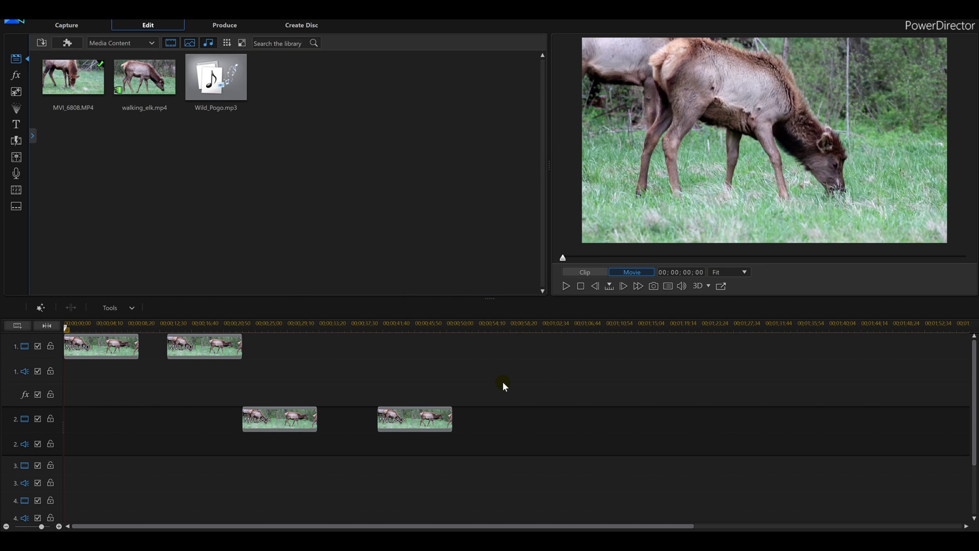
{"action": "left_click", "coordinate": [126, 357]}
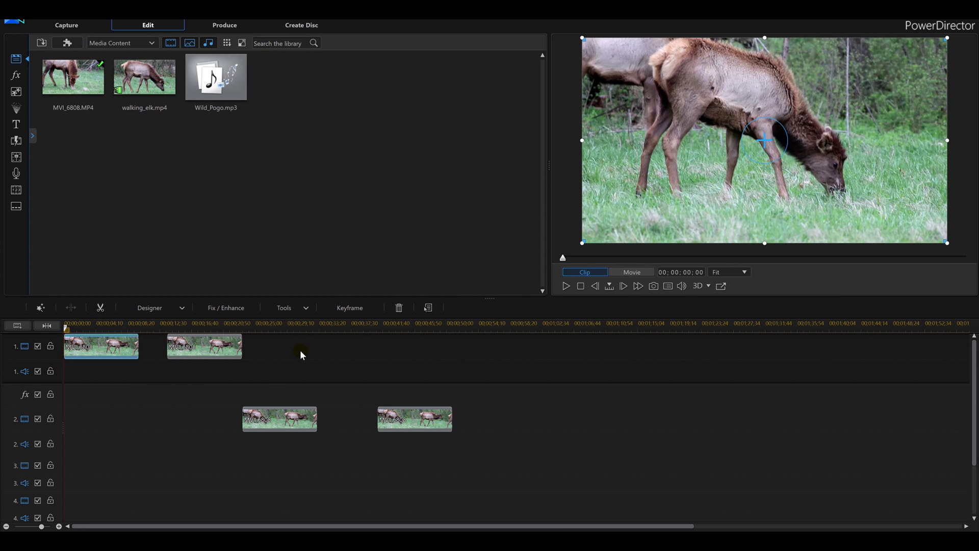
{"action": "left_click", "coordinate": [292, 307]}
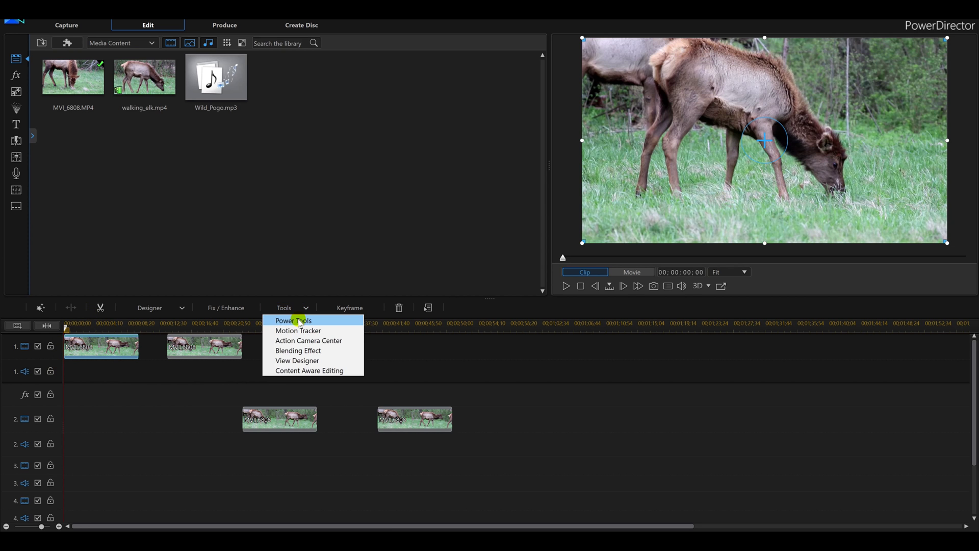
{"action": "left_click", "coordinate": [299, 322]}
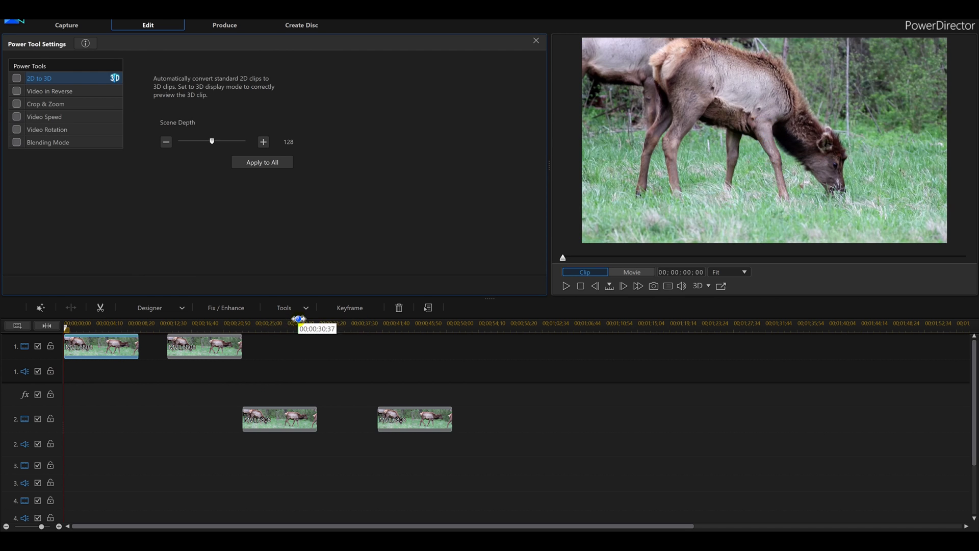
{"action": "left_click", "coordinate": [17, 117]}
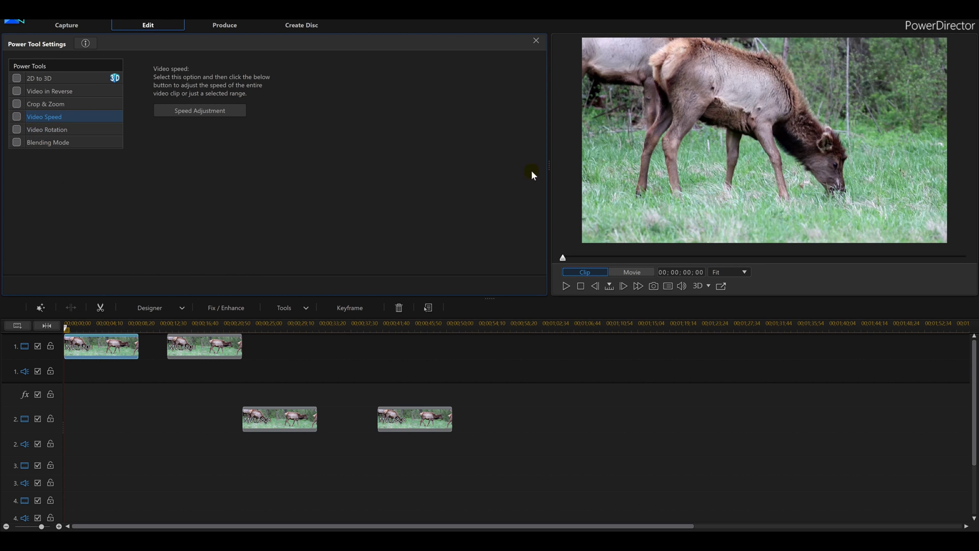
{"action": "left_click", "coordinate": [537, 41]}
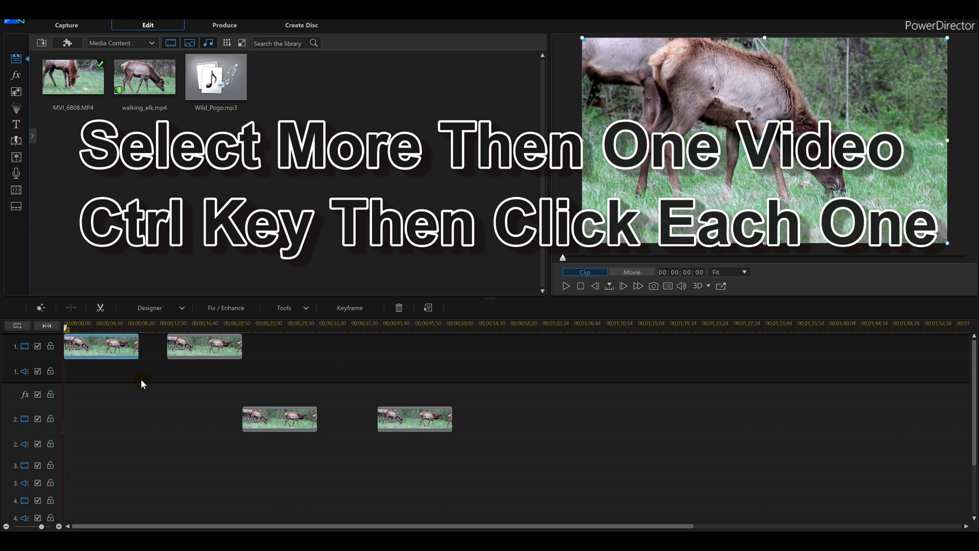
Add the second track-1 clip and both track-2 clips to the selection
{"action": "left_click", "coordinate": [193, 351], "text": "ctrl"}
{"action": "left_click", "coordinate": [285, 424], "text": "ctrl"}
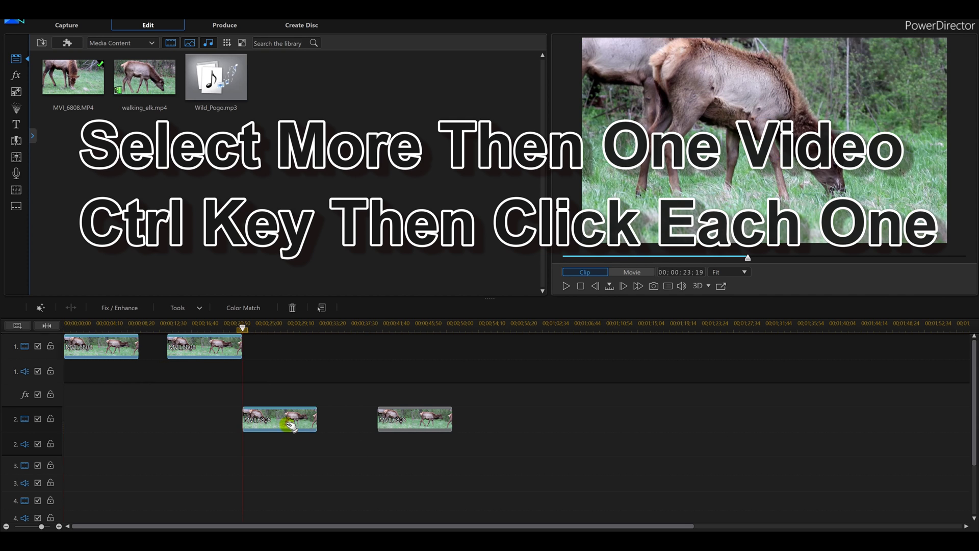
{"action": "left_click", "coordinate": [440, 428], "text": "ctrl"}
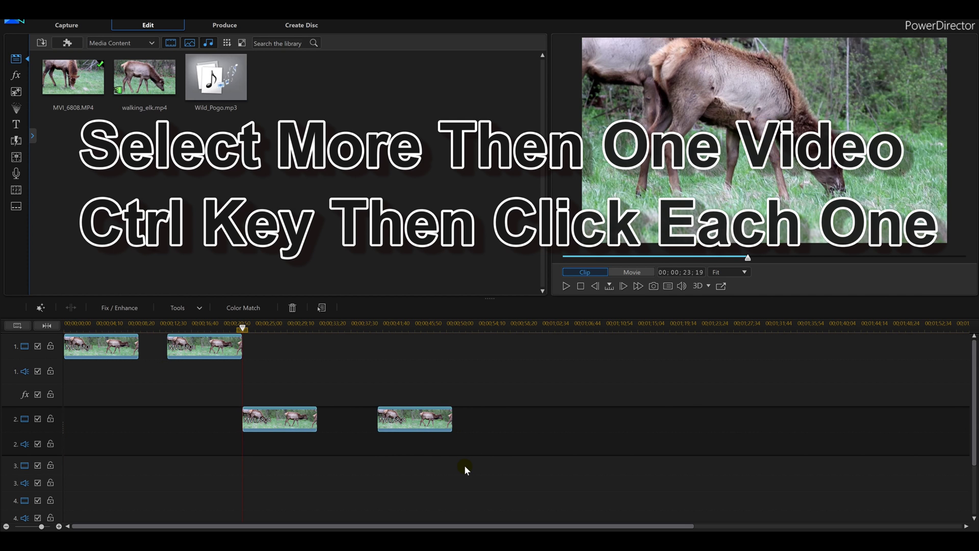
{"action": "left_click", "coordinate": [189, 307]}
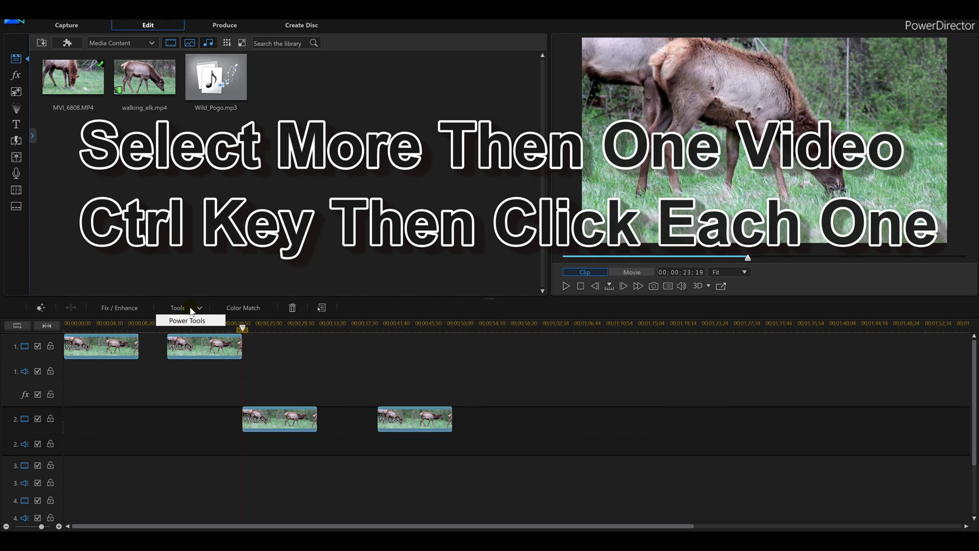
Select both track-1 elk clips and set their Video Speed multiplier to 2 in Power Tools
{"action": "left_click", "coordinate": [510, 388]}
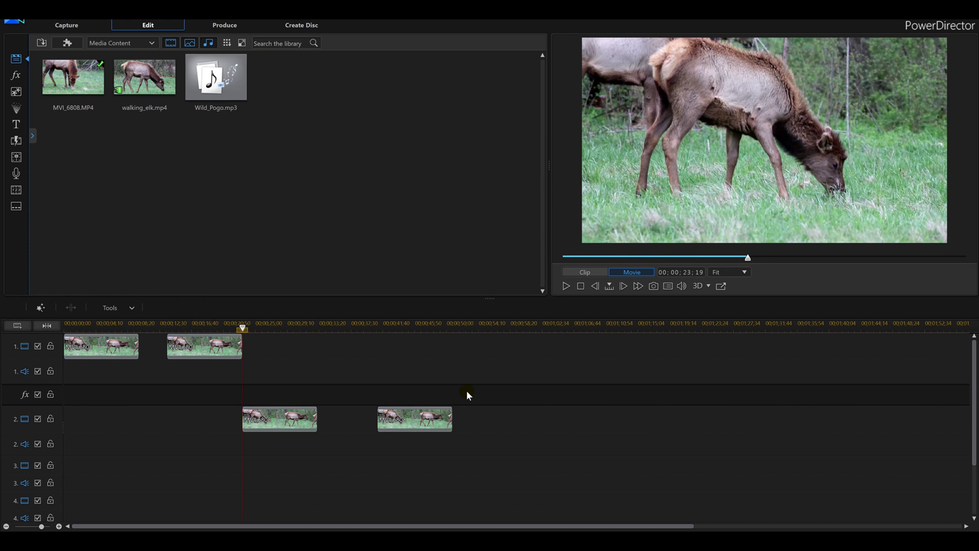
{"action": "left_click", "coordinate": [76, 347]}
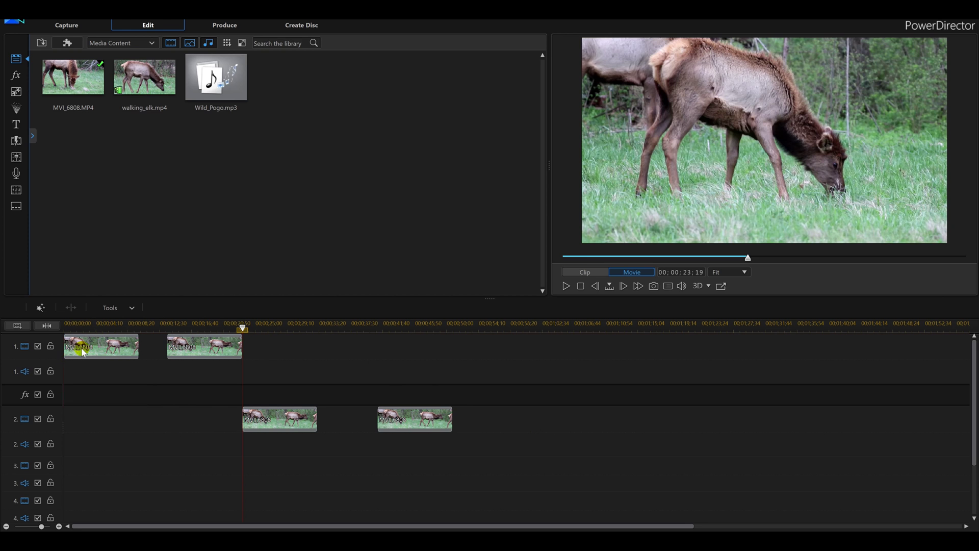
{"action": "left_click", "coordinate": [208, 351], "text": "ctrl"}
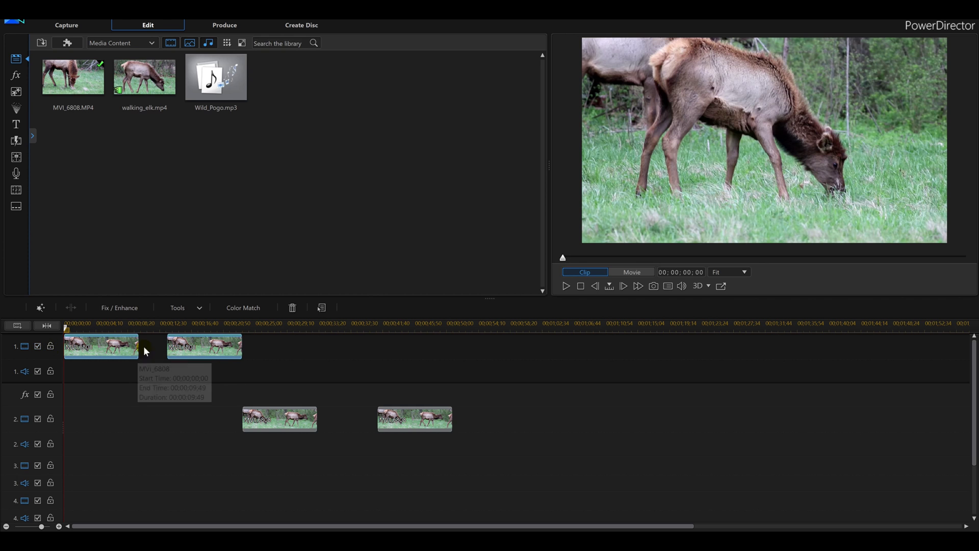
{"action": "left_click", "coordinate": [194, 313]}
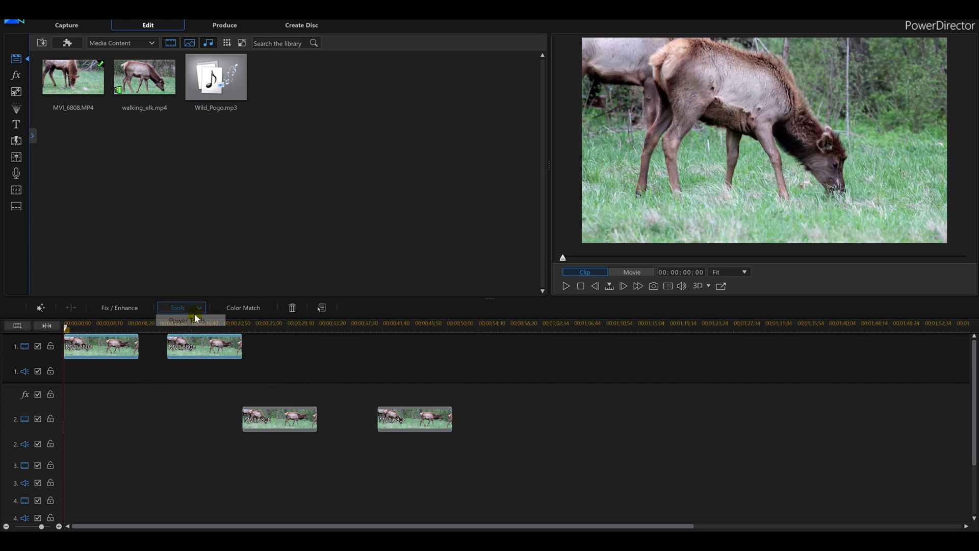
{"action": "left_click", "coordinate": [197, 320]}
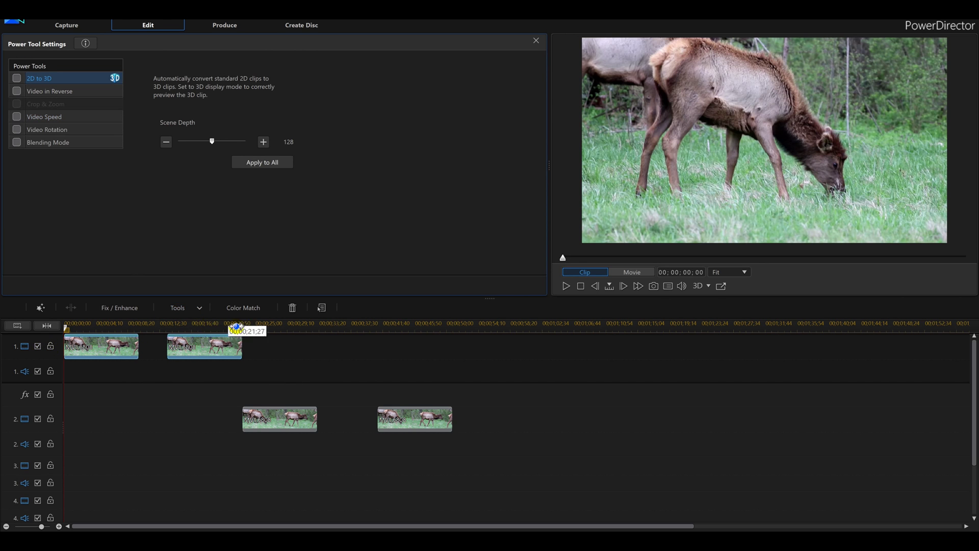
{"action": "left_click", "coordinate": [18, 117]}
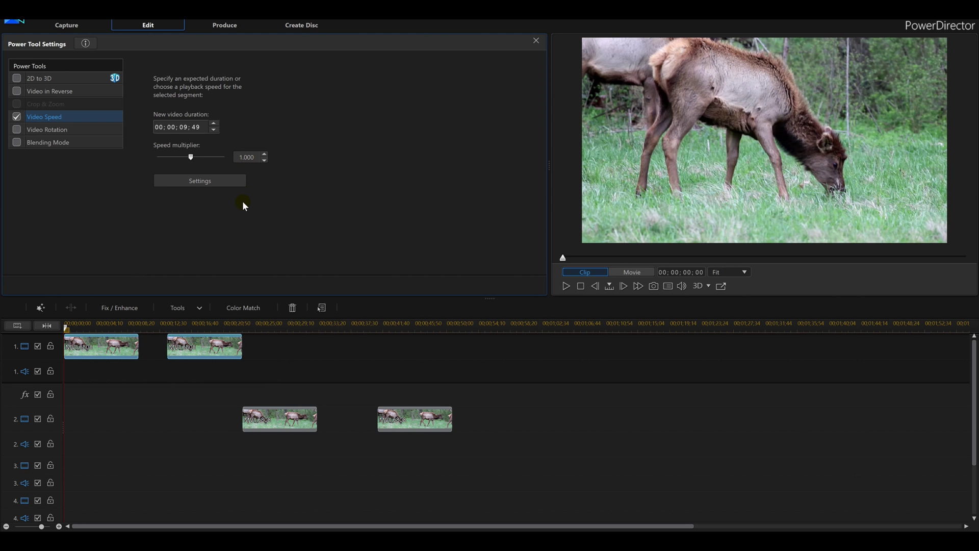
{"action": "double_click", "coordinate": [240, 158]}
{"action": "type", "text": "2"}
{"action": "key", "text": "Escape"}
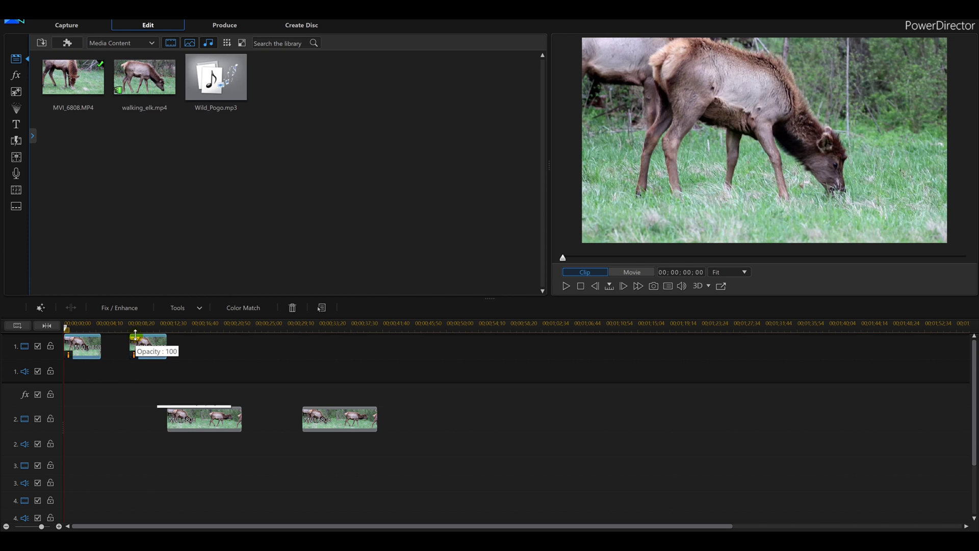
{"action": "scroll", "coordinate": [443, 341], "scroll_direction": "up", "scroll_amount": 4}
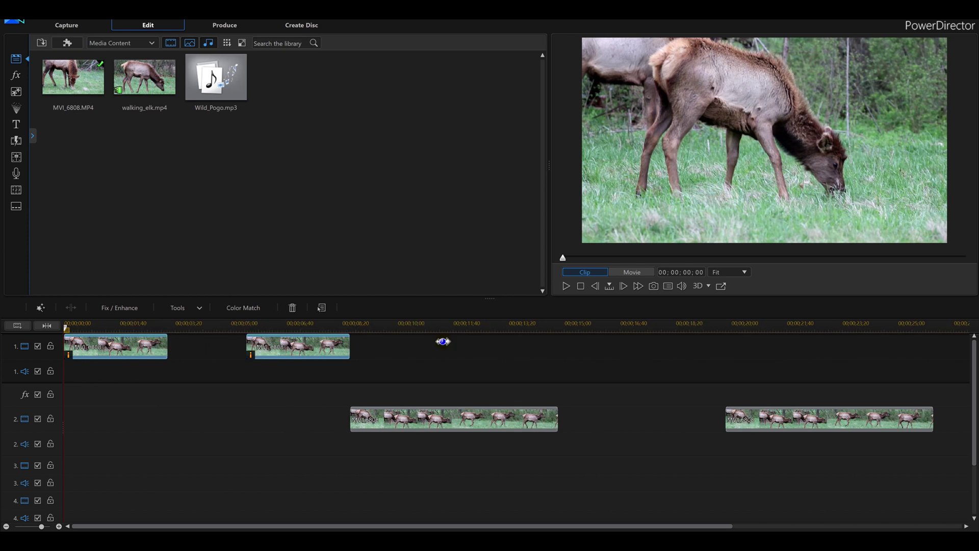
{"action": "left_click", "coordinate": [130, 351]}
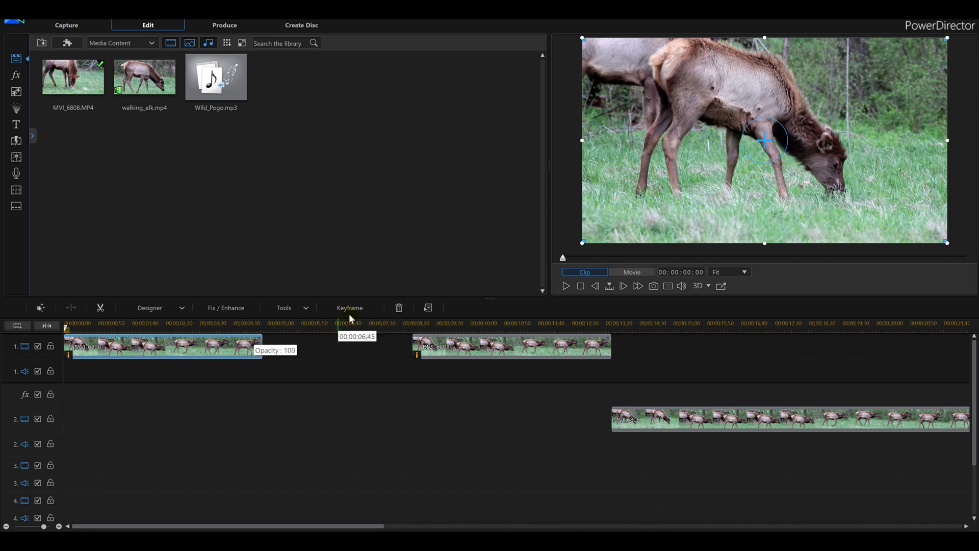
Turn on Video in Reverse for the first elk clip in Power Tools
{"action": "left_click", "coordinate": [308, 311]}
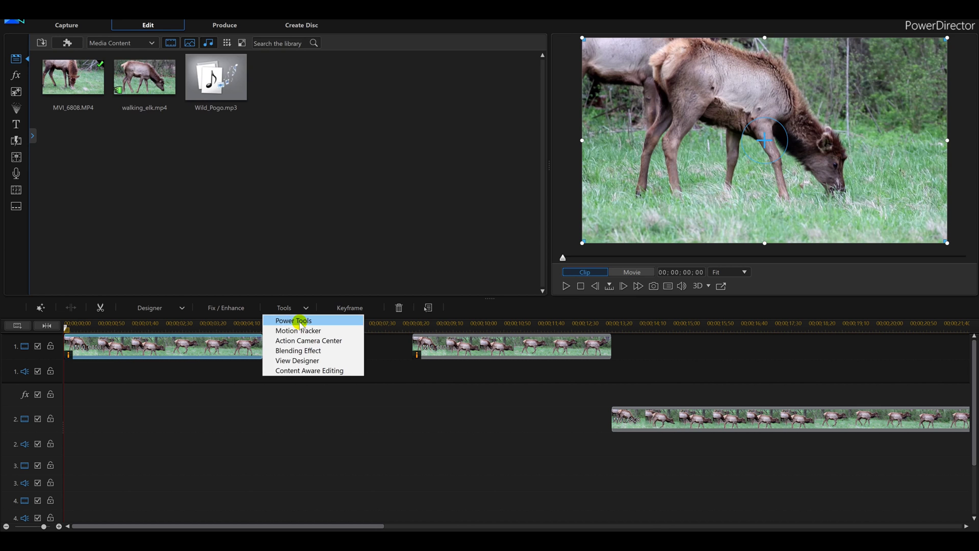
{"action": "left_click", "coordinate": [300, 321]}
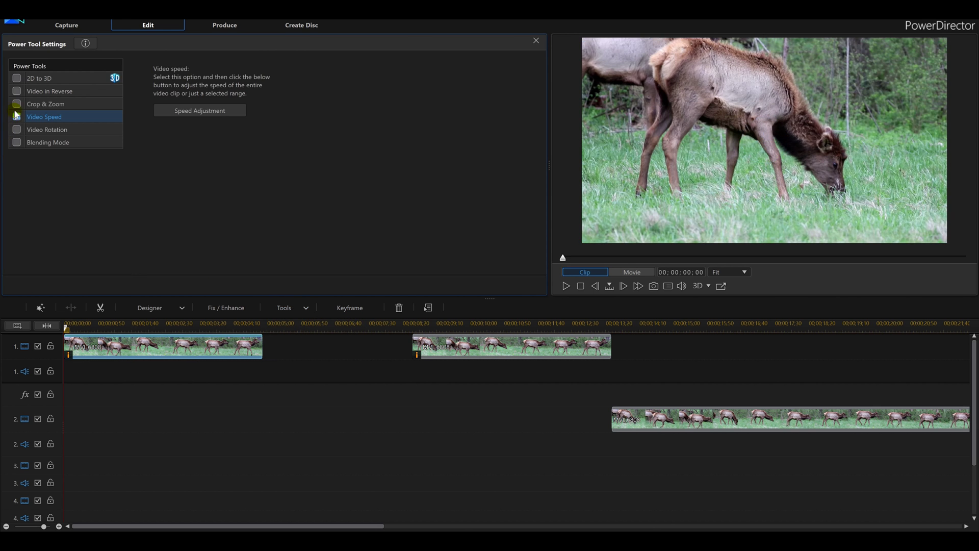
{"action": "left_click", "coordinate": [17, 92]}
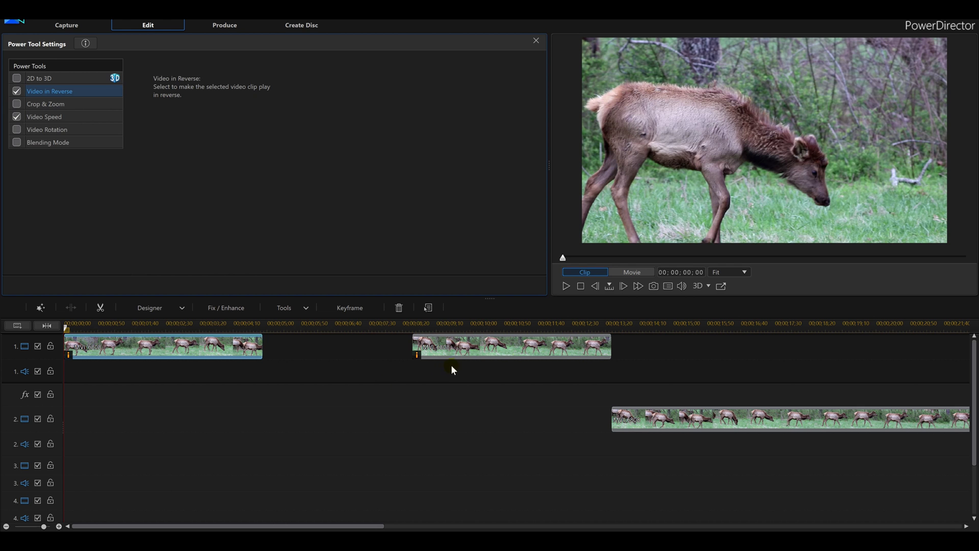
Drag the second track-1 clip left to start at 00;00;04;54, then play the movie
{"action": "left_click", "coordinate": [477, 352]}
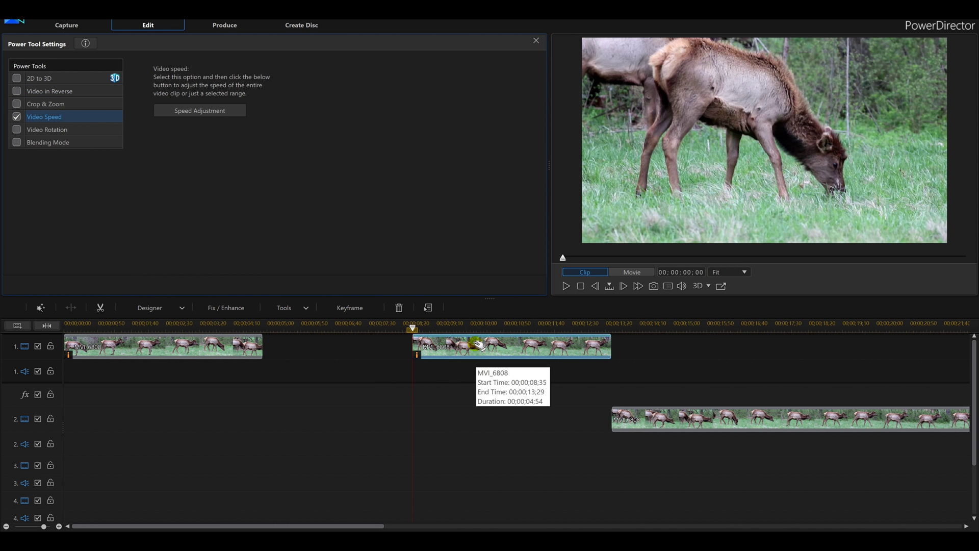
{"action": "left_click_drag", "start_coordinate": [472, 341], "coordinate": [330, 342]}
{"action": "left_click", "coordinate": [535, 388]}
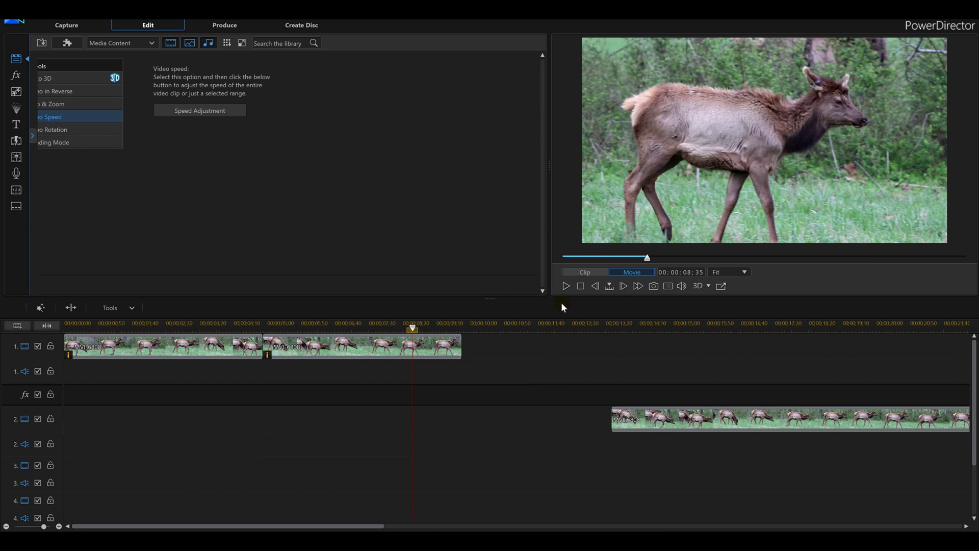
{"action": "left_click", "coordinate": [568, 287]}
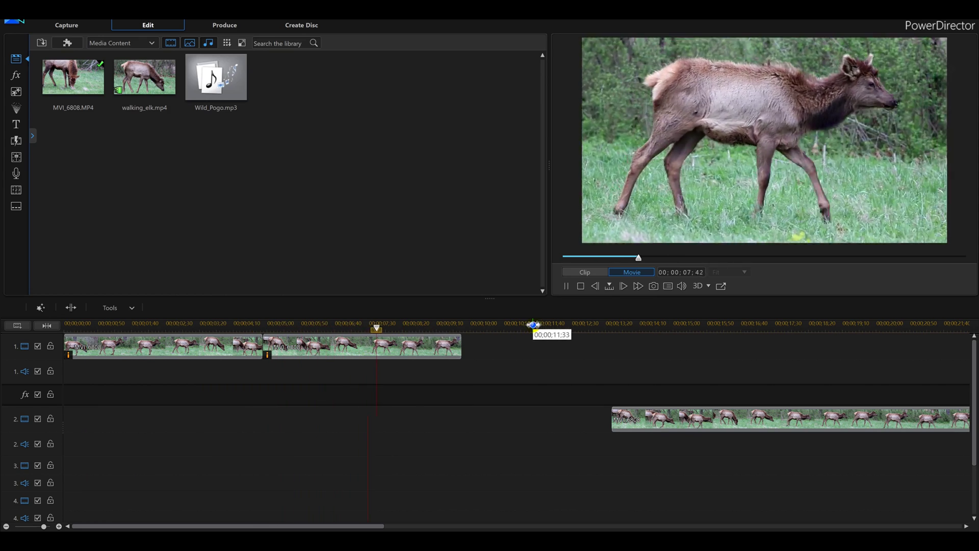
Stop playback, reselect the first track-1 clip, and dismiss the tools list
{"action": "left_click", "coordinate": [580, 287]}
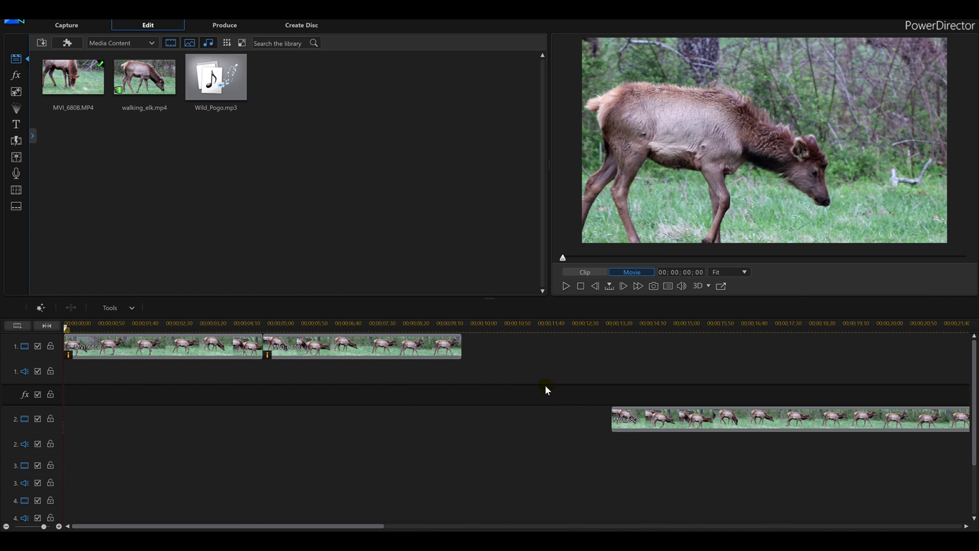
{"action": "left_click", "coordinate": [191, 347]}
{"action": "left_click", "coordinate": [335, 353]}
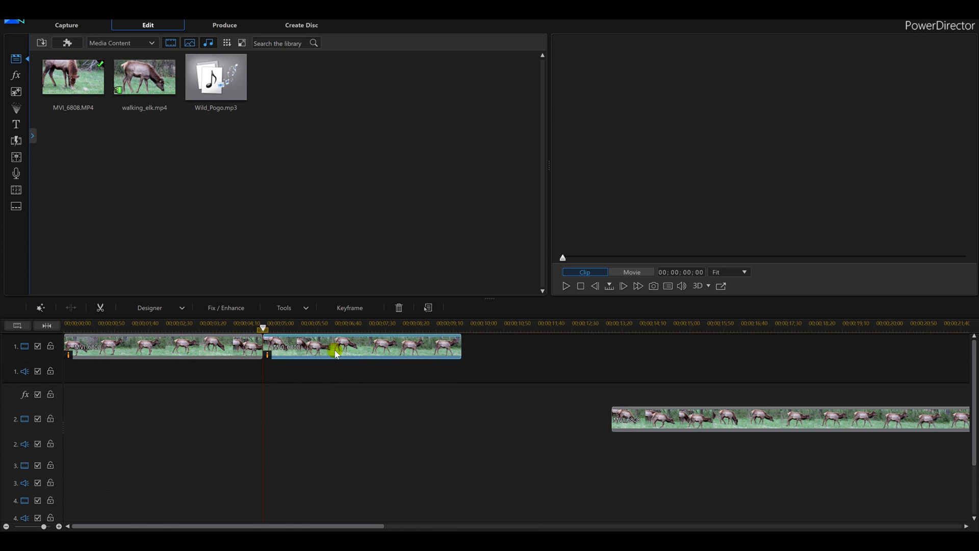
{"action": "left_click", "coordinate": [219, 352]}
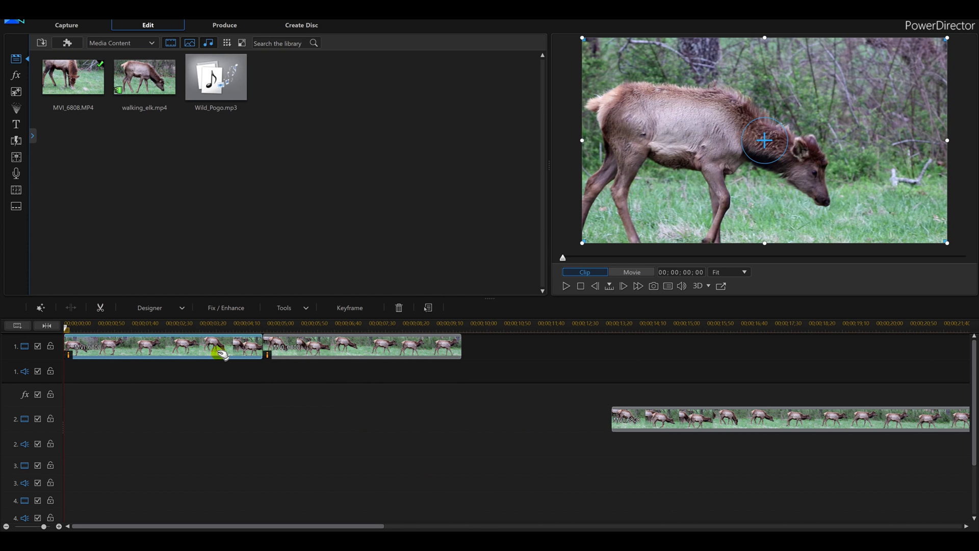
{"action": "left_click", "coordinate": [294, 310]}
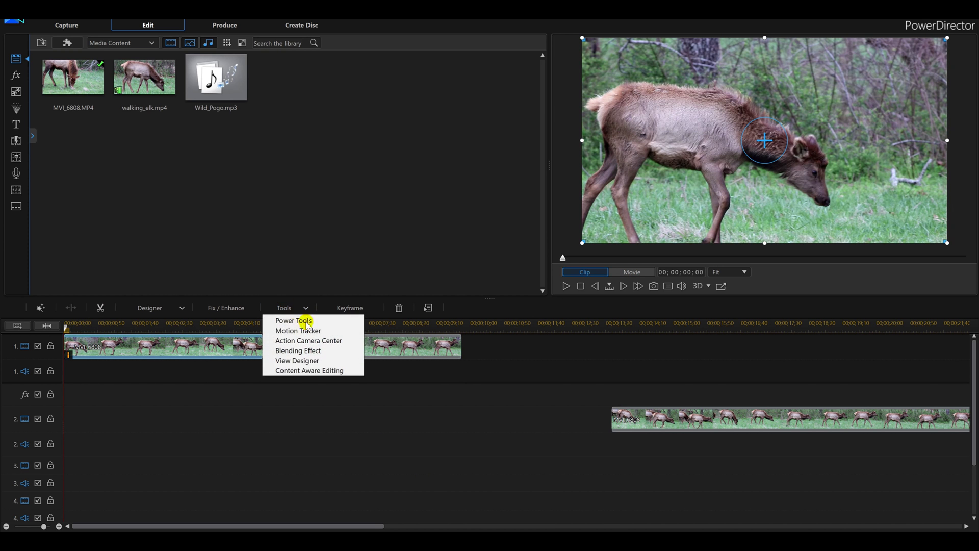
{"action": "left_click", "coordinate": [448, 418]}
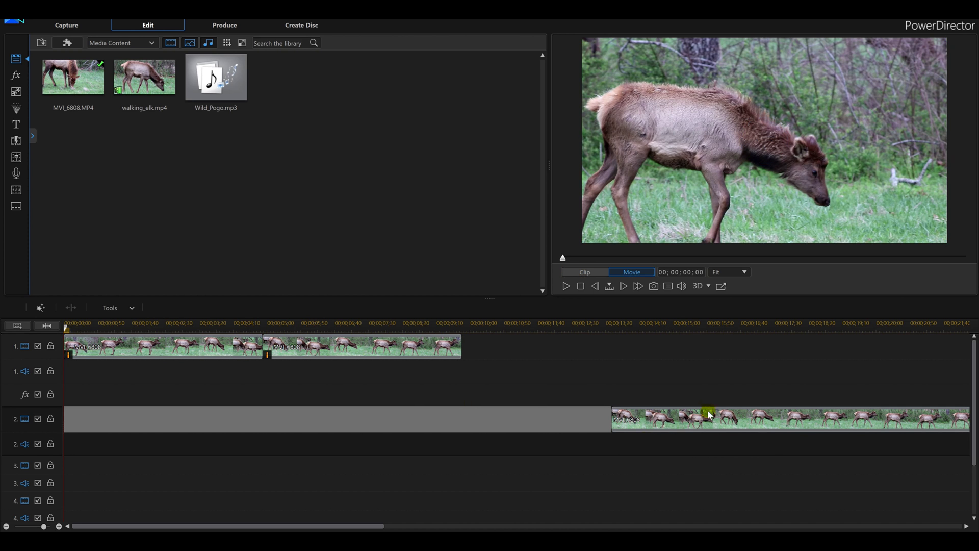
Drag the first track-2 elk clip to start at 00;00;09;56 and delete the far-right duplicate
{"action": "left_click_drag", "start_coordinate": [706, 411], "coordinate": [571, 408]}
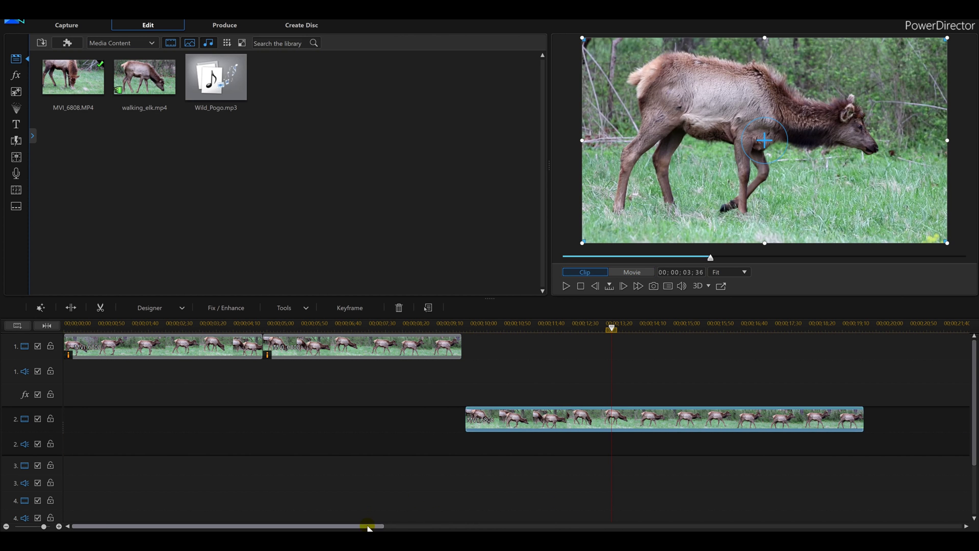
{"action": "left_click_drag", "start_coordinate": [371, 526], "coordinate": [567, 525]}
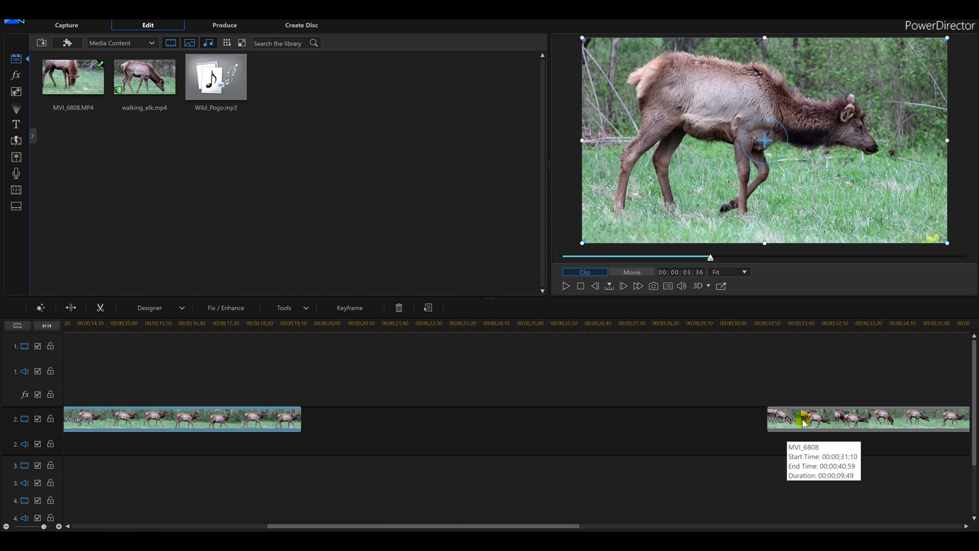
{"action": "left_click", "coordinate": [783, 438]}
{"action": "key", "text": "Delete"}
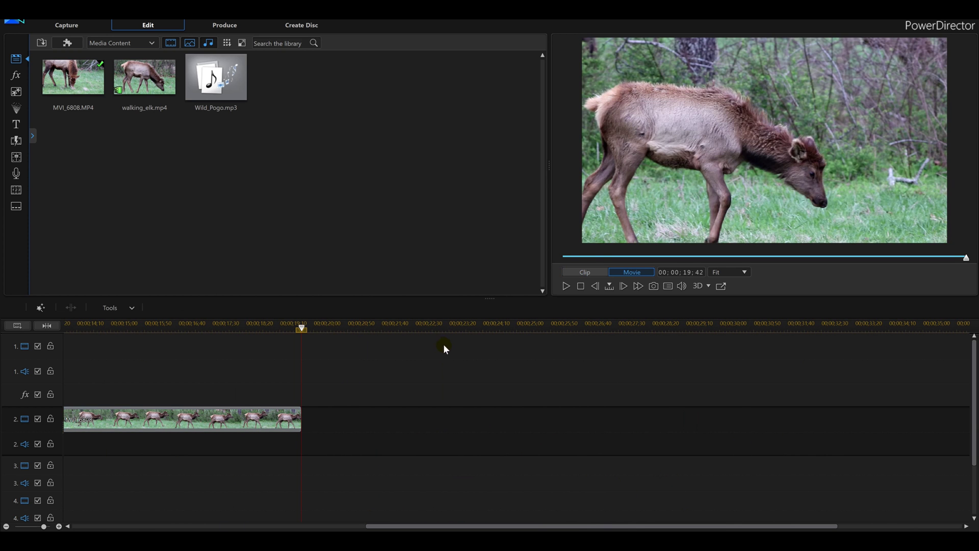
{"action": "left_click", "coordinate": [39, 326]}
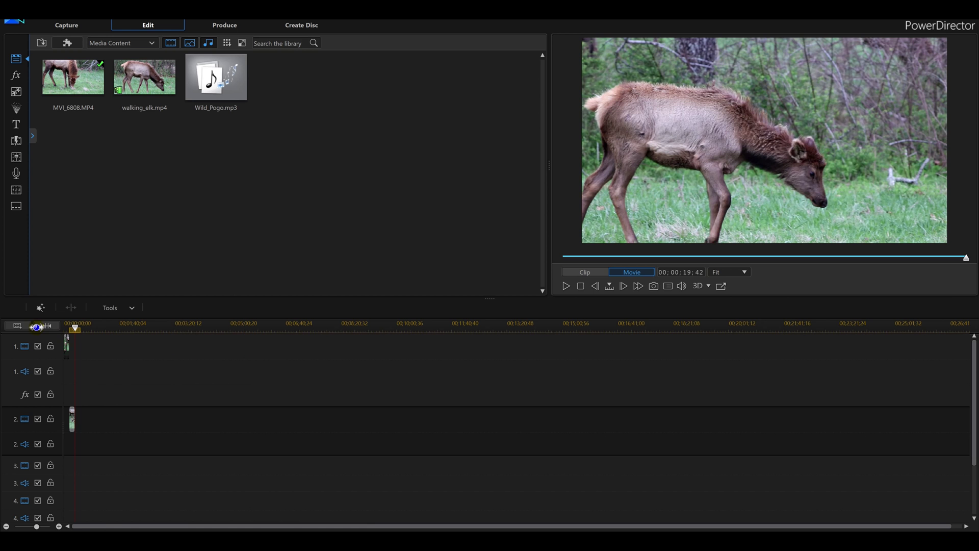
{"action": "scroll", "coordinate": [332, 328], "scroll_direction": "up", "scroll_amount": 5}
{"action": "left_click", "coordinate": [529, 527]}
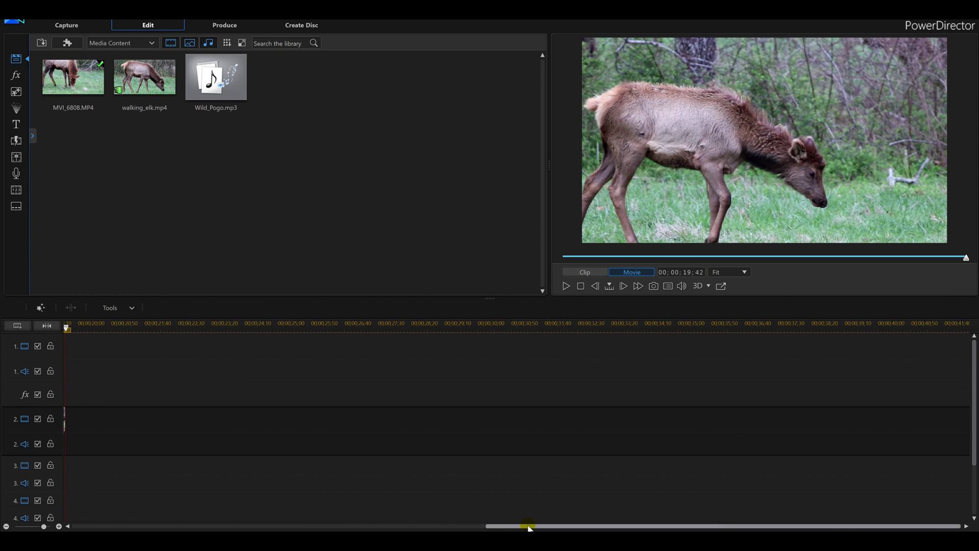
{"action": "left_click_drag", "start_coordinate": [528, 526], "coordinate": [251, 527]}
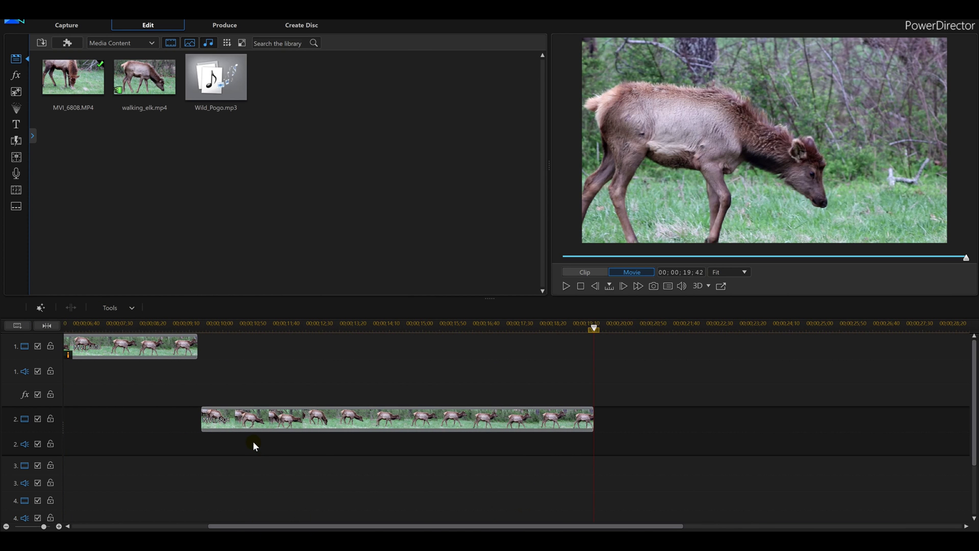
Split the track-2 clip at 00;00;15;43 and remove the first half, closing the gap
{"action": "left_click", "coordinate": [250, 417]}
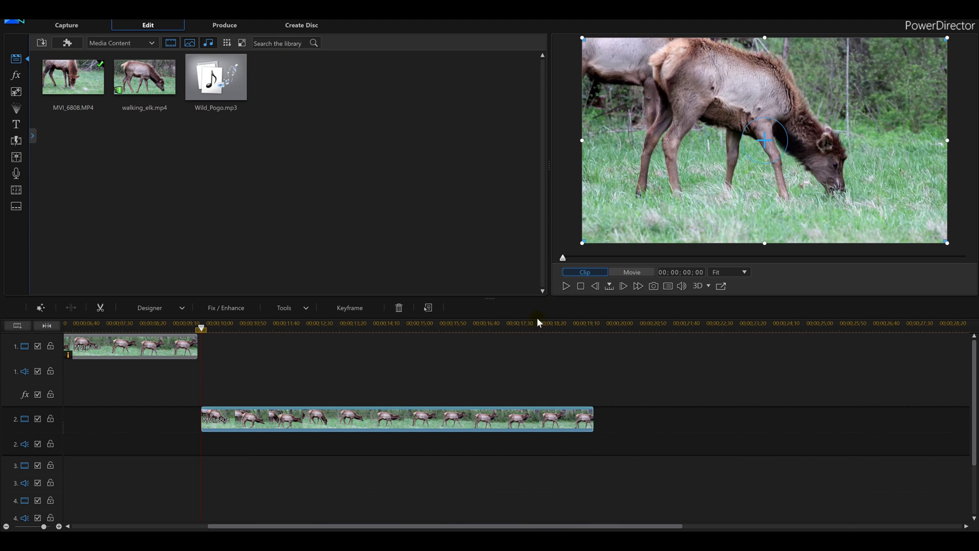
{"action": "left_click", "coordinate": [566, 288]}
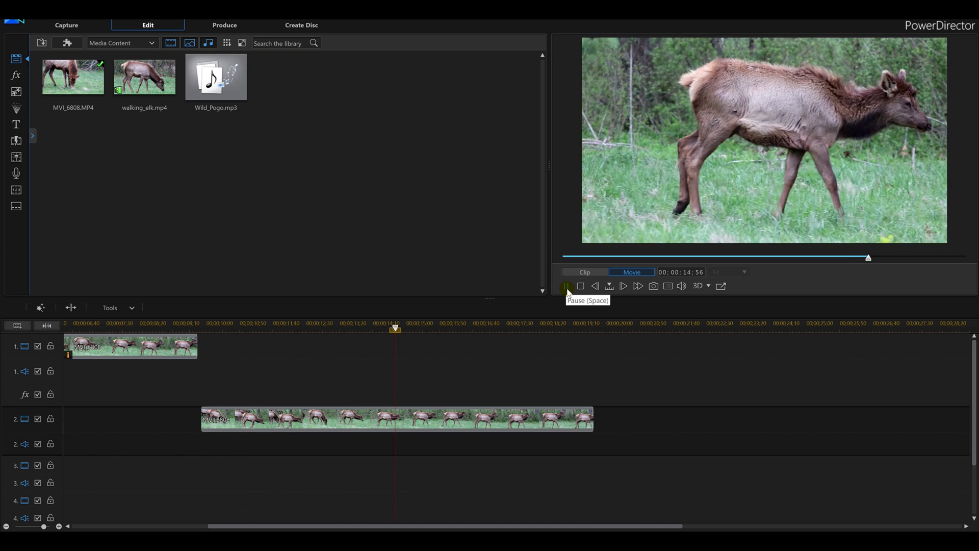
{"action": "left_click", "coordinate": [568, 288]}
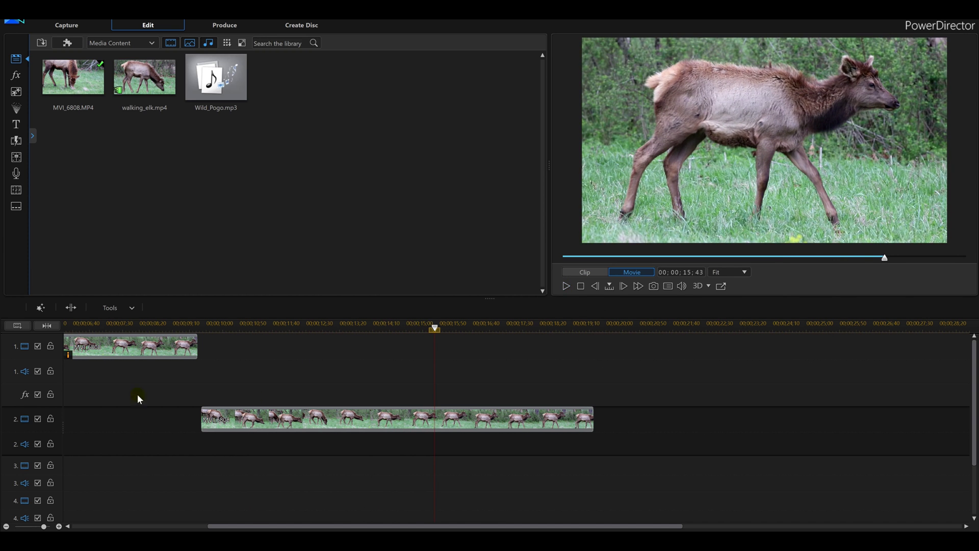
{"action": "key", "text": "ctrl+t"}
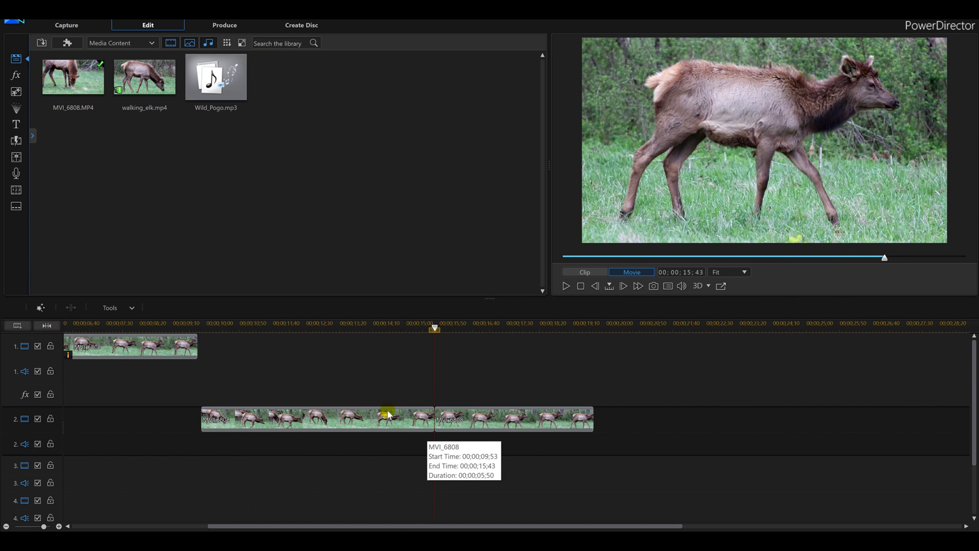
{"action": "left_click", "coordinate": [384, 420]}
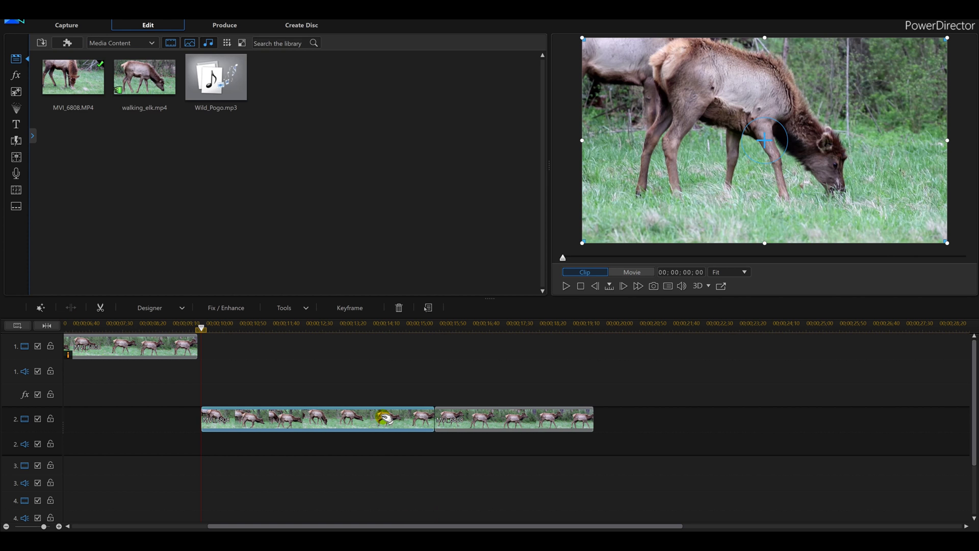
{"action": "key", "text": "Delete"}
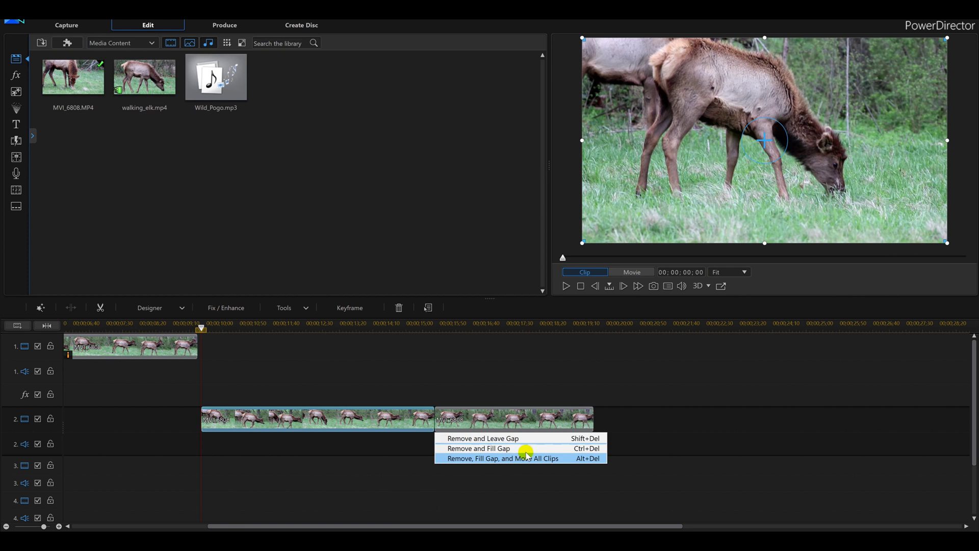
{"action": "left_click", "coordinate": [527, 456]}
Move the remaining track-2 clip later, split it during playback, and delete the longer right half
{"action": "left_click_drag", "start_coordinate": [332, 425], "coordinate": [458, 410]}
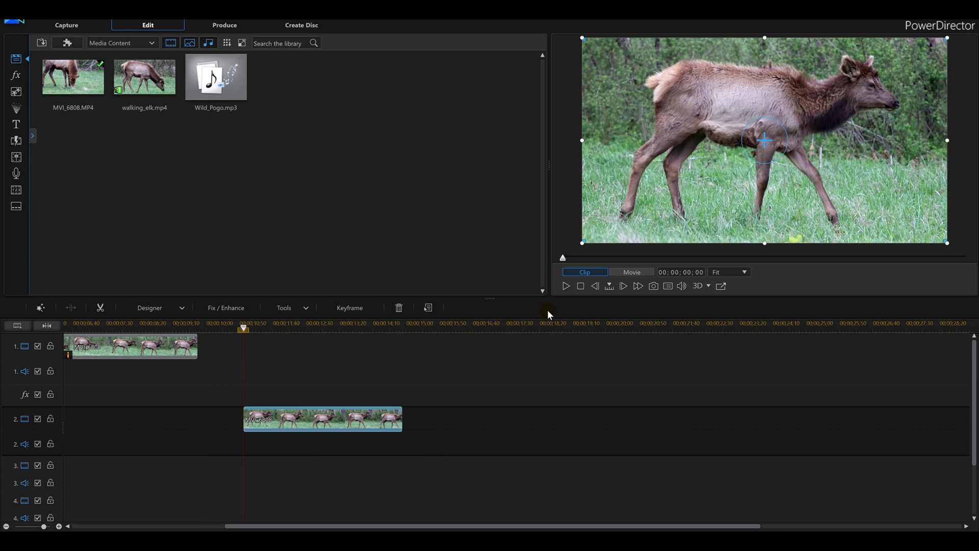
{"action": "left_click", "coordinate": [567, 288]}
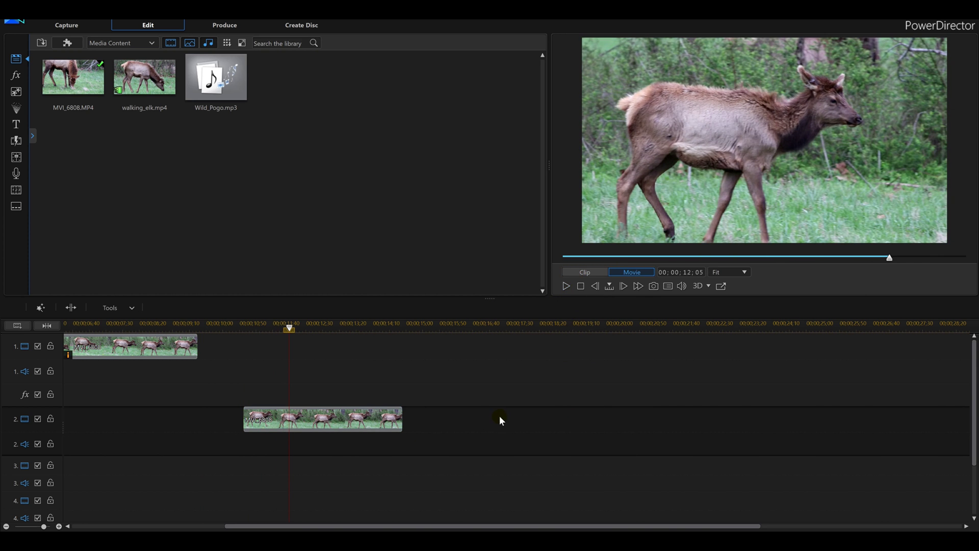
{"action": "left_click", "coordinate": [71, 307]}
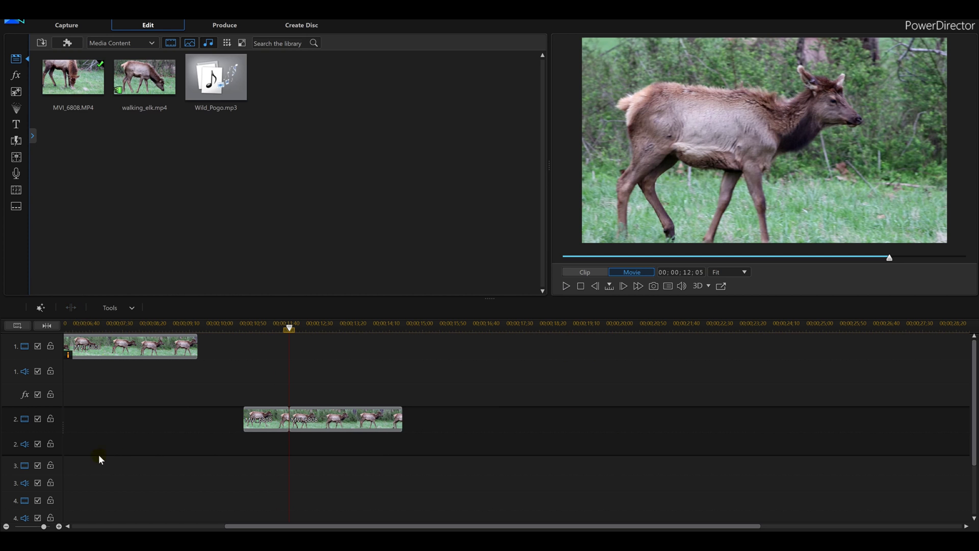
{"action": "left_click", "coordinate": [387, 420]}
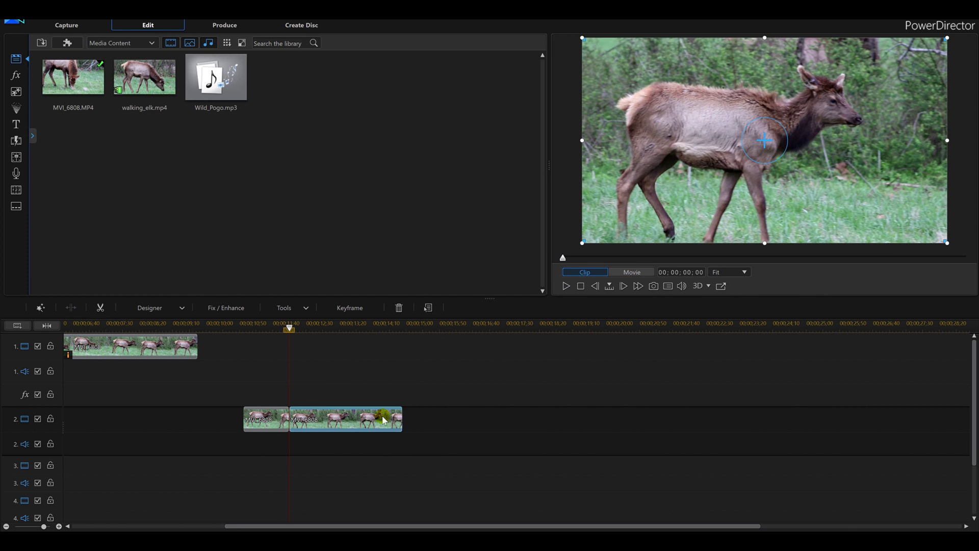
{"action": "key", "text": "Delete"}
Play back from the short MVI_6808 clip on track 2, then select it and open its options
{"action": "left_click", "coordinate": [262, 414]}
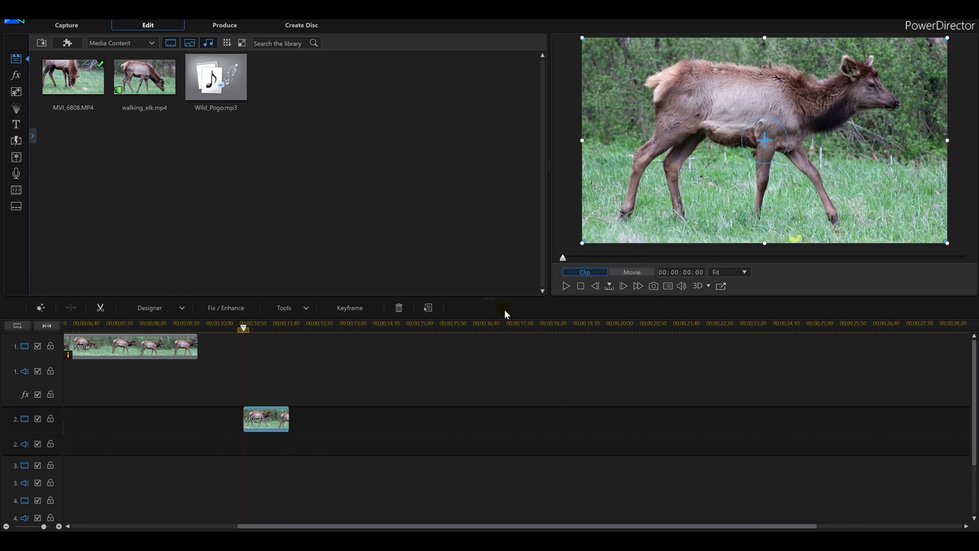
{"action": "left_click", "coordinate": [565, 287]}
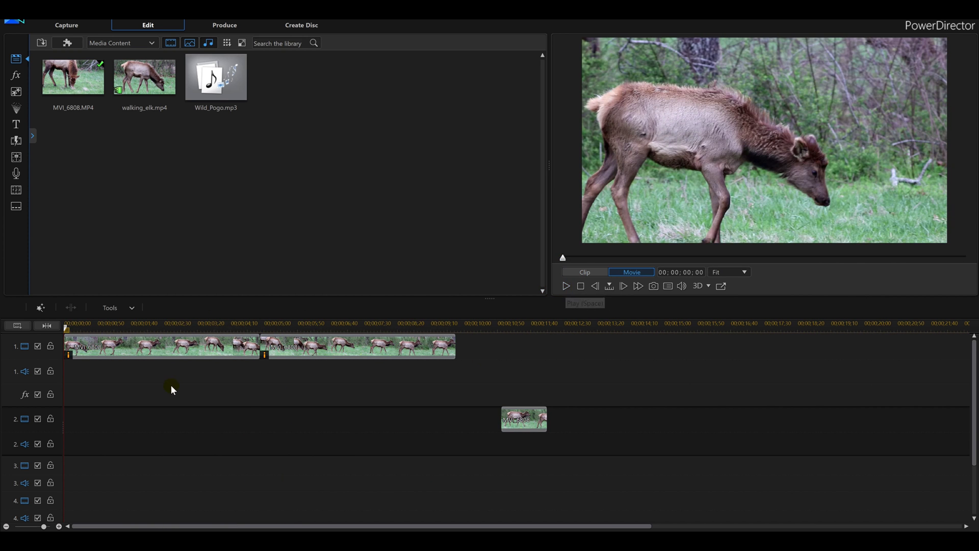
{"action": "left_click", "coordinate": [538, 416]}
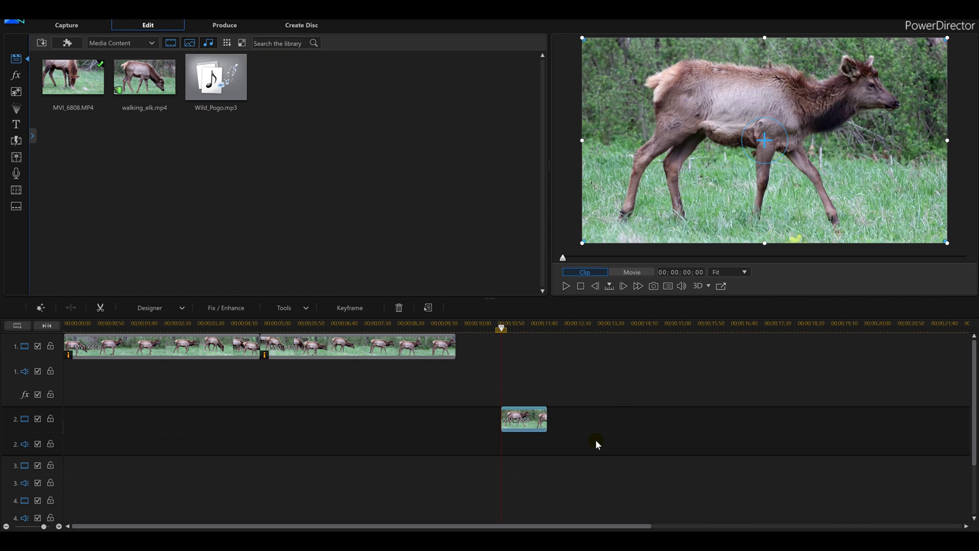
{"action": "right_click", "coordinate": [528, 415]}
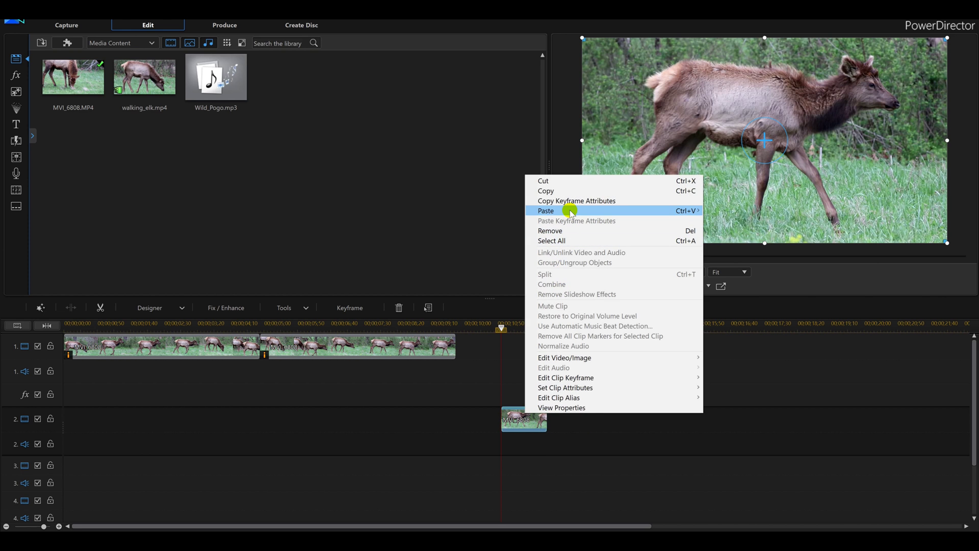
Copy the short MVI_6808 clip and paste a second and third copy end to end on track 2
{"action": "mouse_move", "coordinate": [570, 211]}
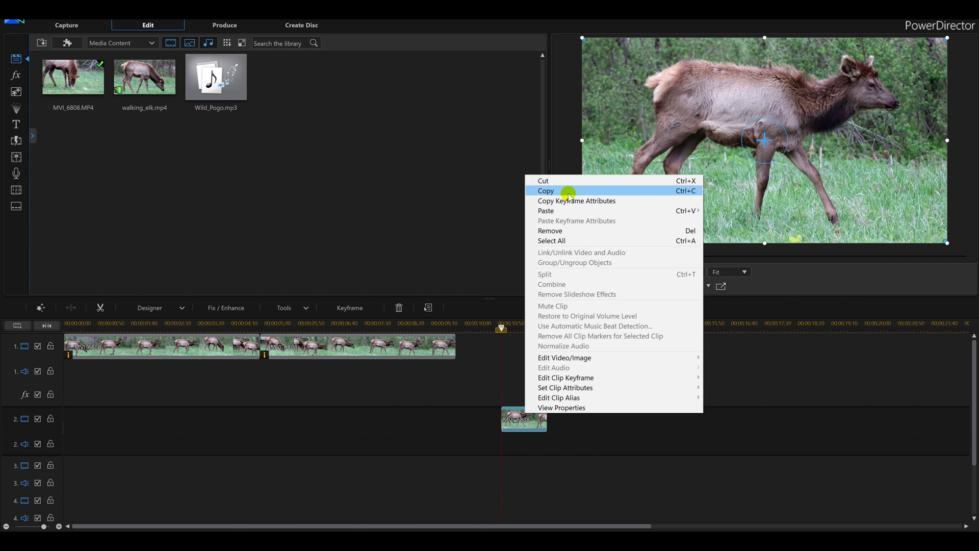
{"action": "left_click", "coordinate": [568, 192]}
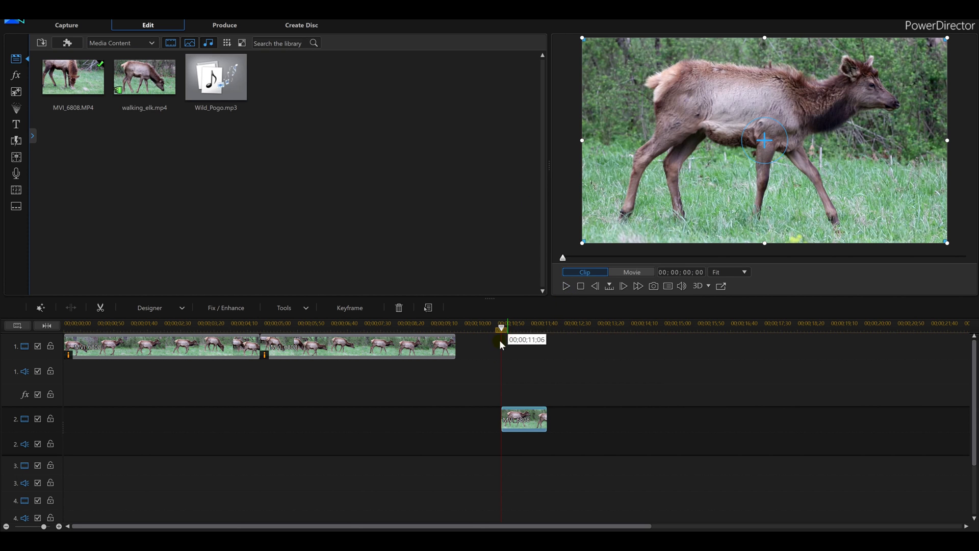
{"action": "left_click", "coordinate": [549, 329]}
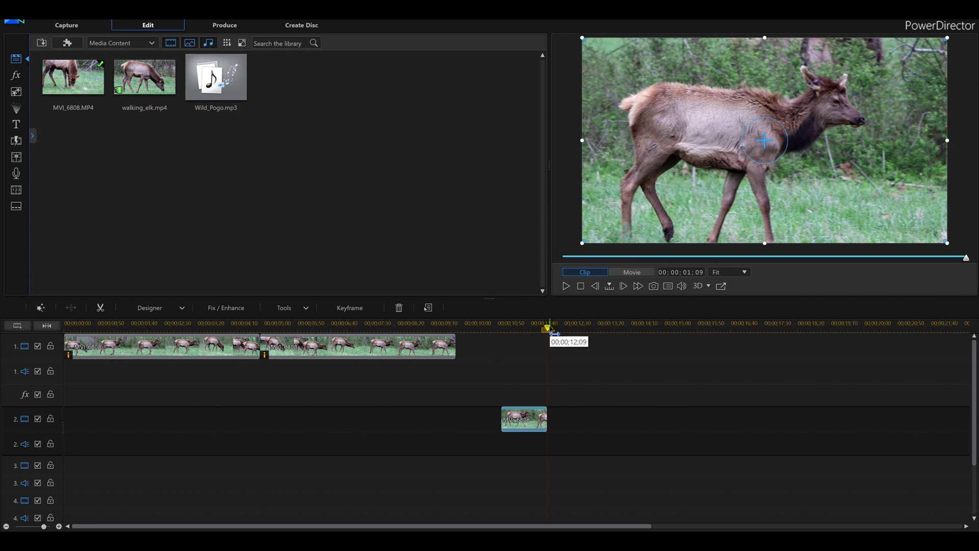
{"action": "right_click", "coordinate": [565, 422]}
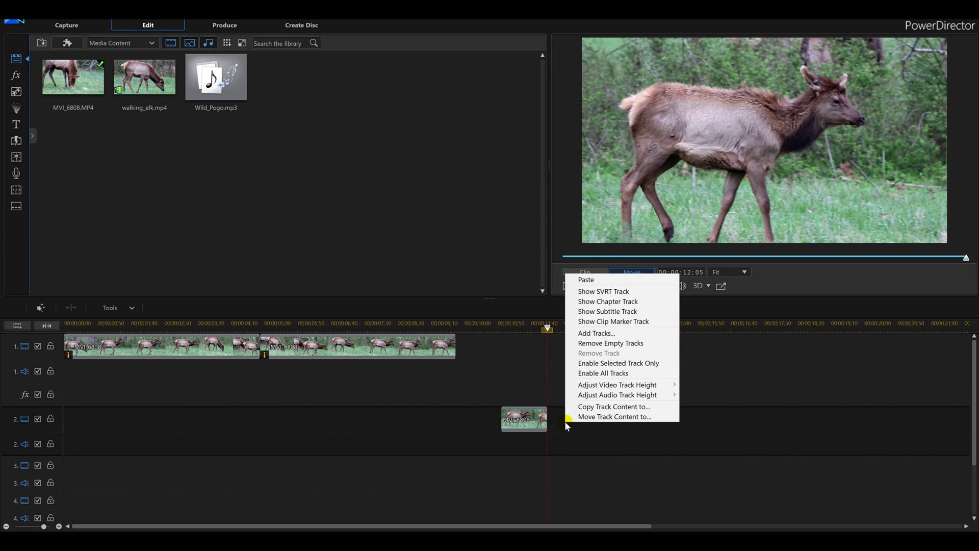
{"action": "left_click", "coordinate": [597, 280]}
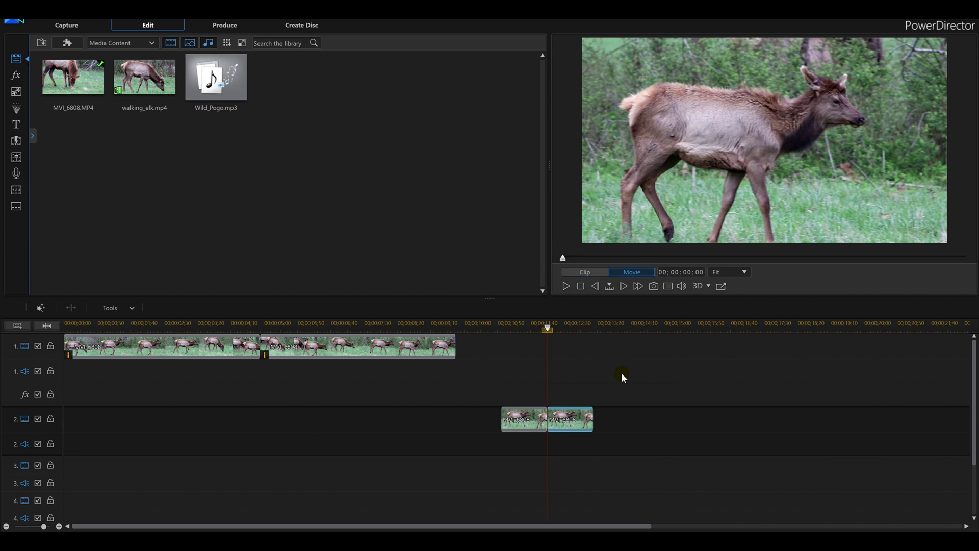
{"action": "left_click", "coordinate": [588, 329]}
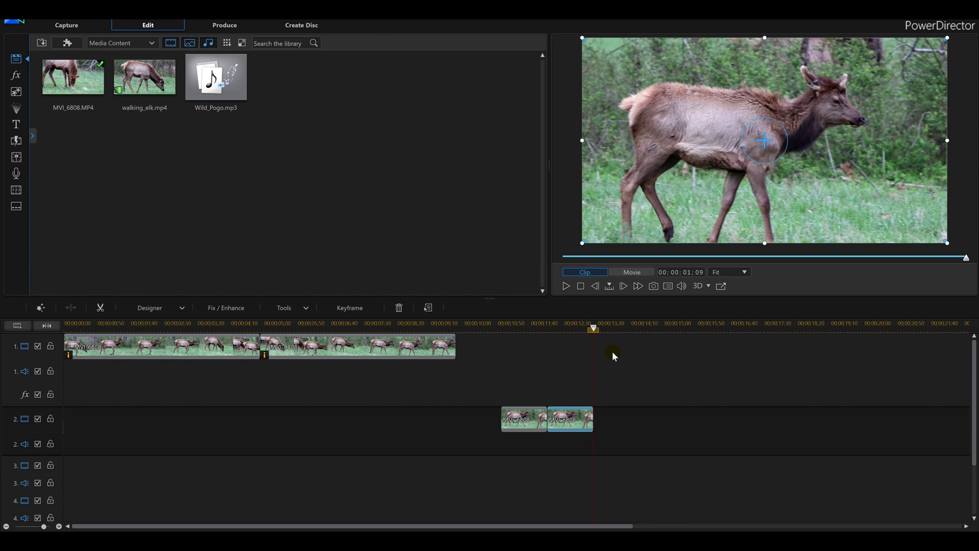
{"action": "key", "text": "ctrl+v"}
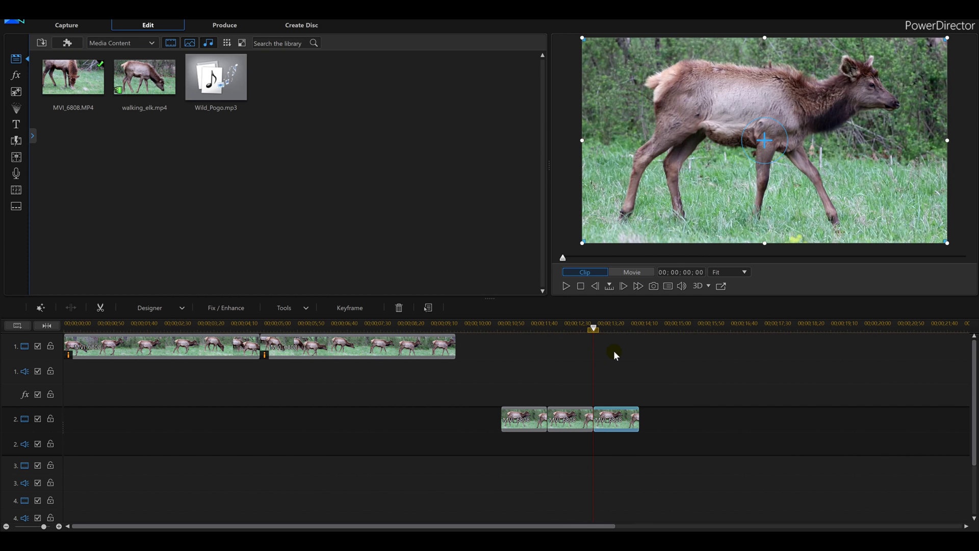
{"action": "left_click", "coordinate": [678, 426]}
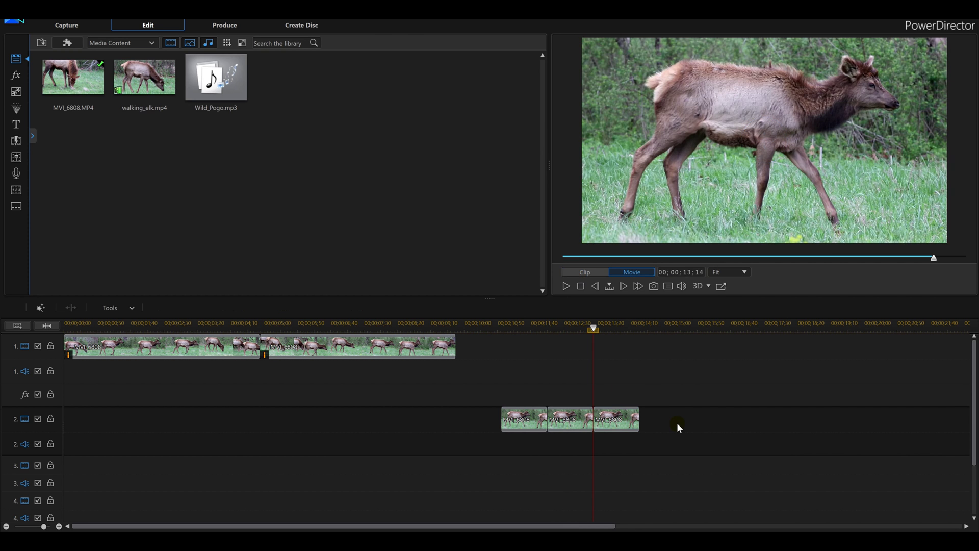
Paste the fourth and fifth MVI_6808 copies right after the last clip on track 2
{"action": "left_click", "coordinate": [639, 329]}
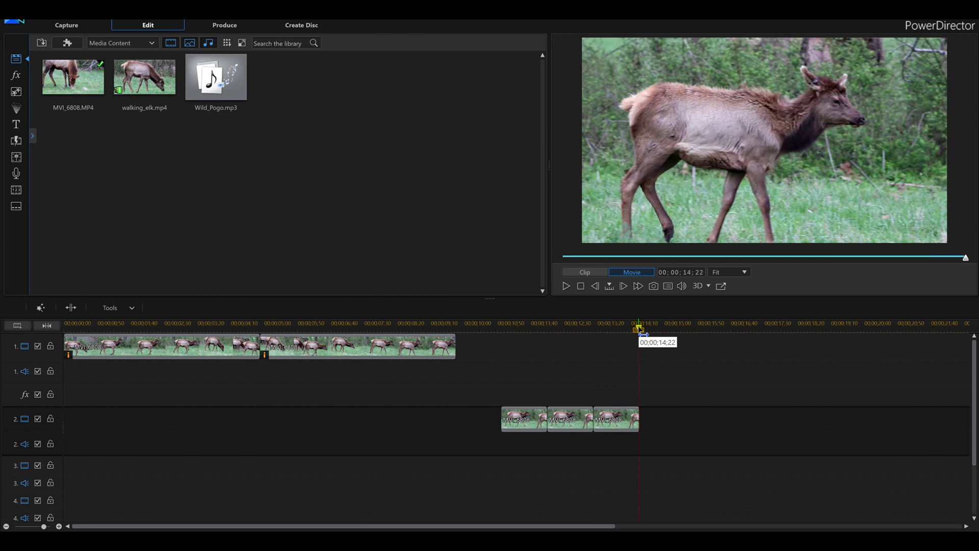
{"action": "key", "text": "ctrl+v"}
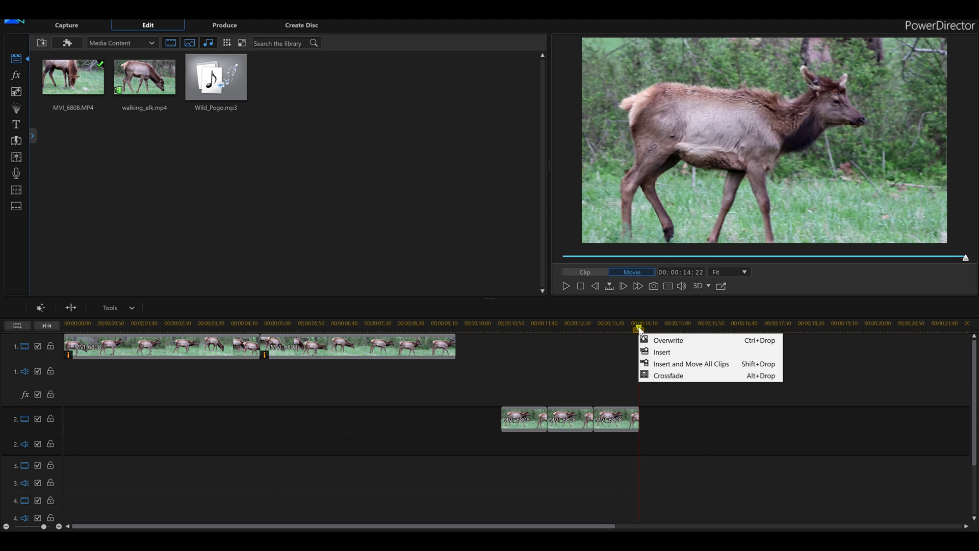
{"action": "left_click", "coordinate": [696, 443]}
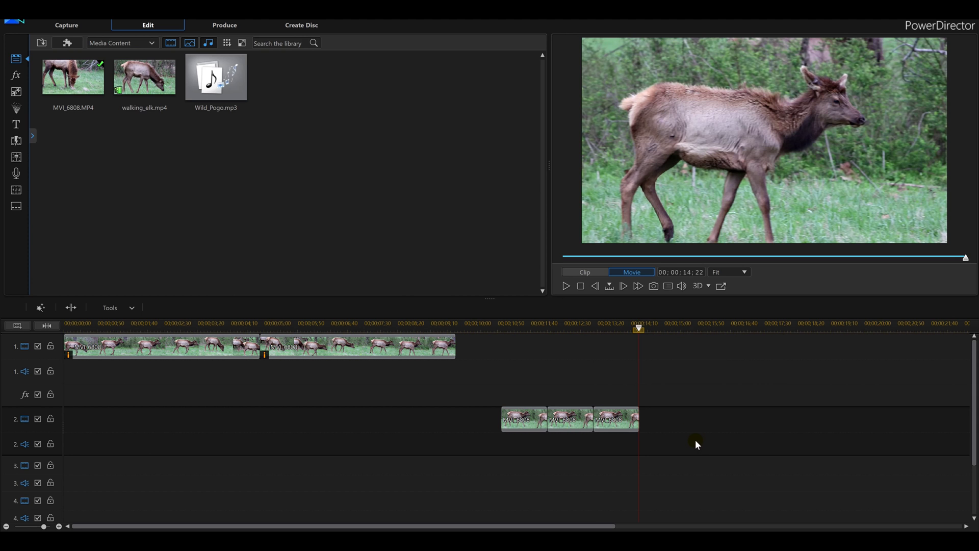
{"action": "left_click", "coordinate": [641, 357]}
{"action": "key", "text": "ctrl+v"}
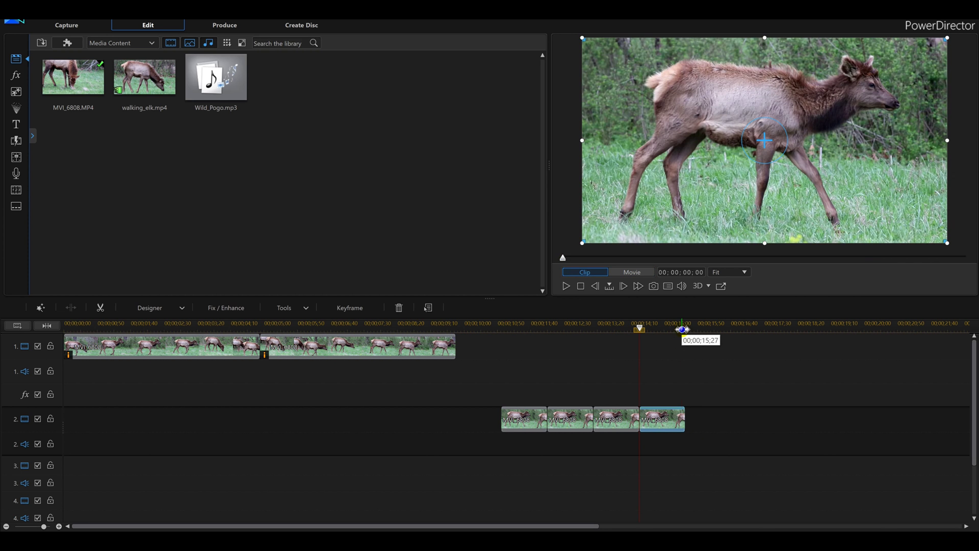
{"action": "left_click", "coordinate": [682, 329]}
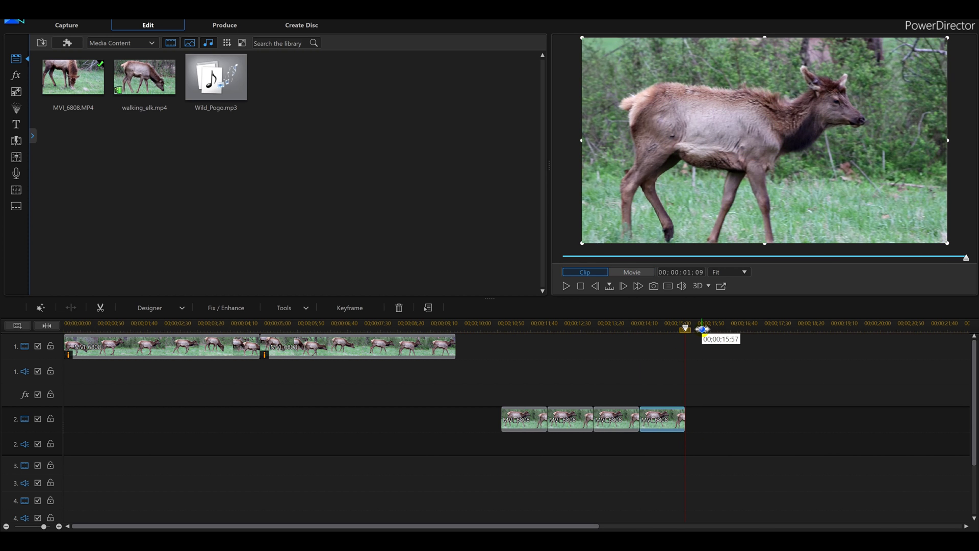
{"action": "key", "text": "ctrl+v"}
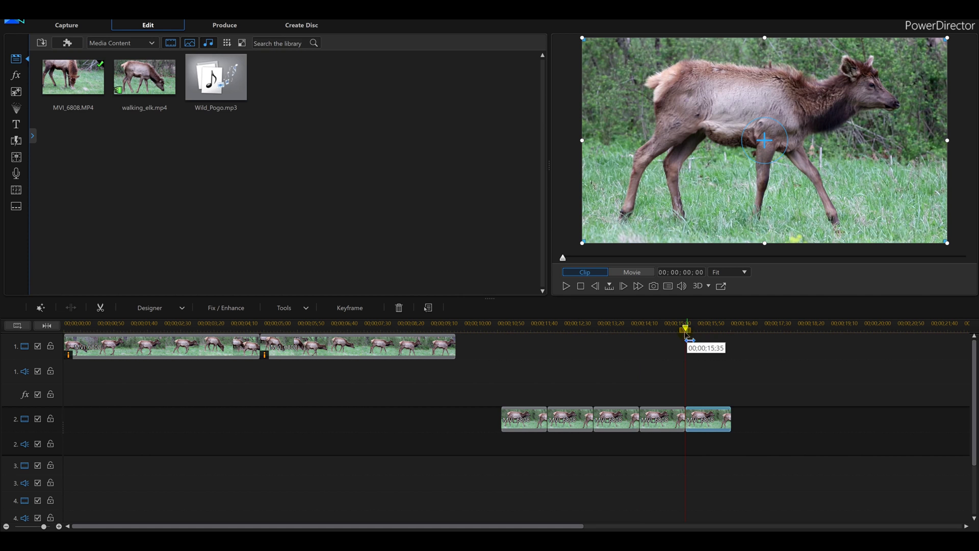
{"action": "left_click", "coordinate": [702, 333]}
Paste the sixth, seventh and eighth copies back to back, filling track 2 with eight clips
{"action": "left_click", "coordinate": [706, 332]}
{"action": "left_click", "coordinate": [714, 420]}
{"action": "key", "text": "ctrl+v"}
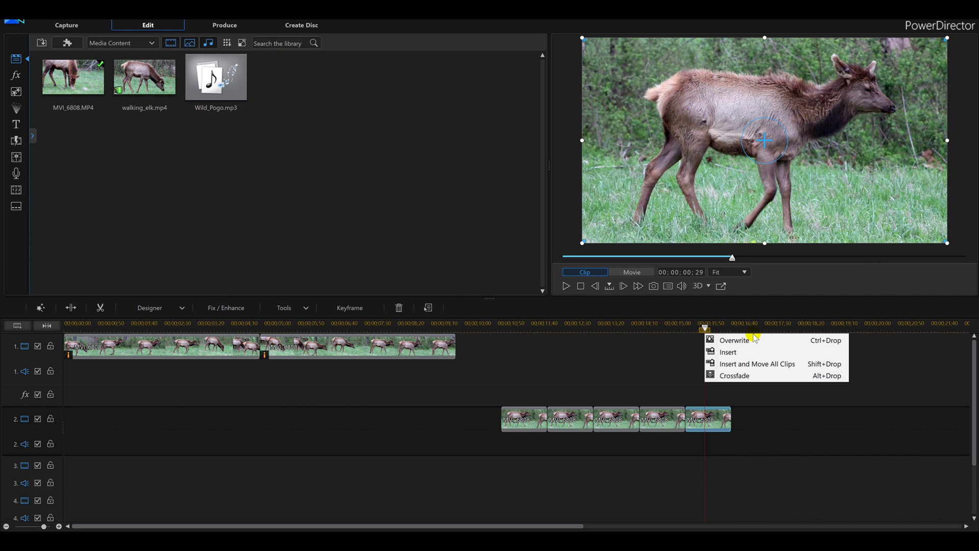
{"action": "left_click", "coordinate": [816, 435]}
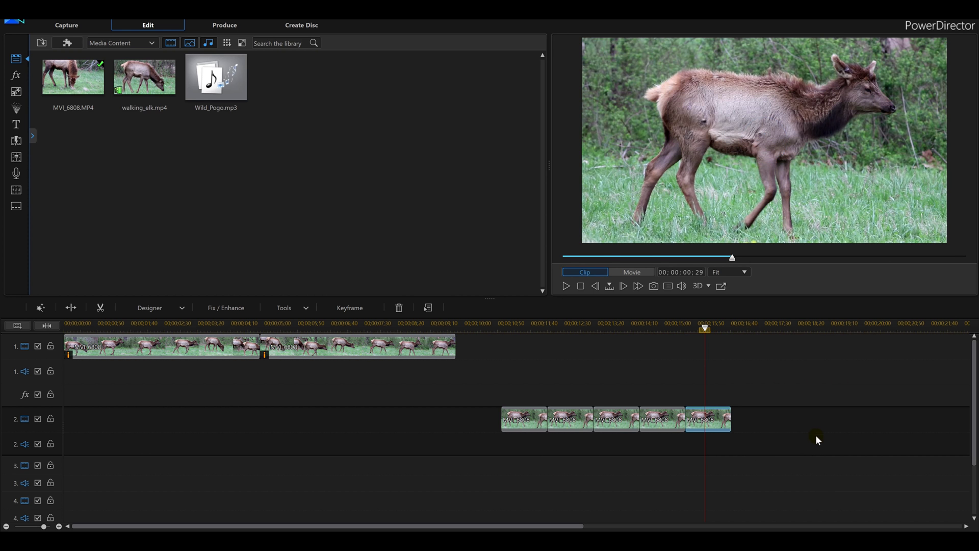
{"action": "left_click_drag", "start_coordinate": [710, 329], "coordinate": [740, 337]}
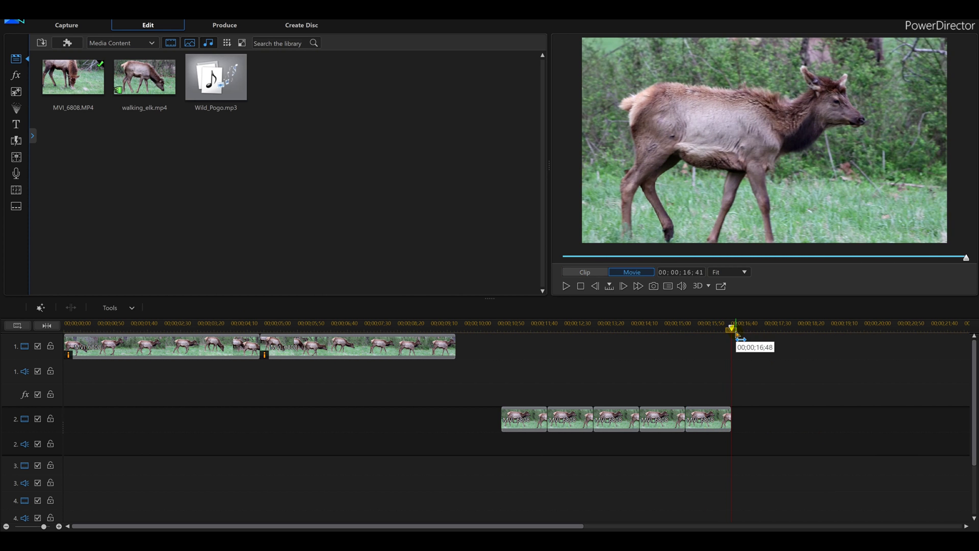
{"action": "key", "text": "ctrl+v"}
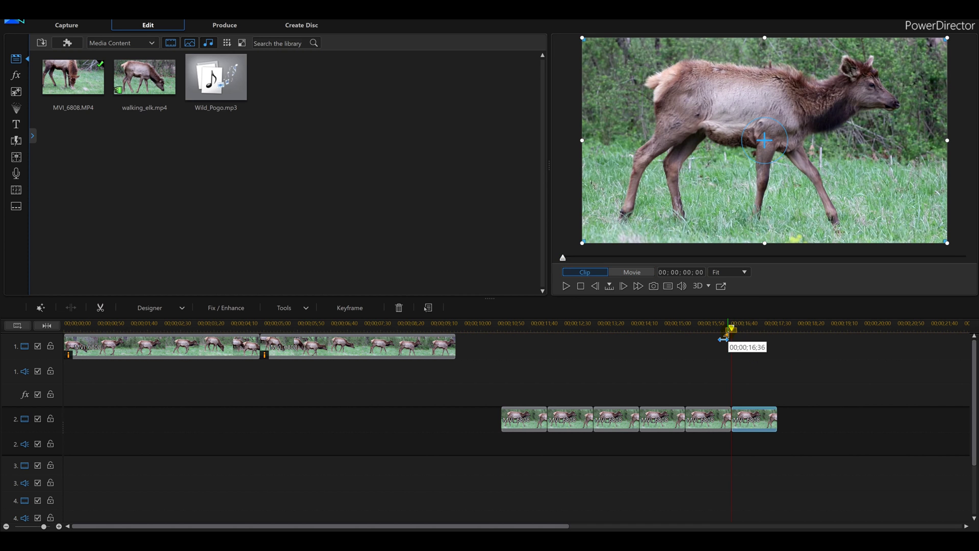
{"action": "left_click_drag", "start_coordinate": [737, 332], "coordinate": [785, 335]}
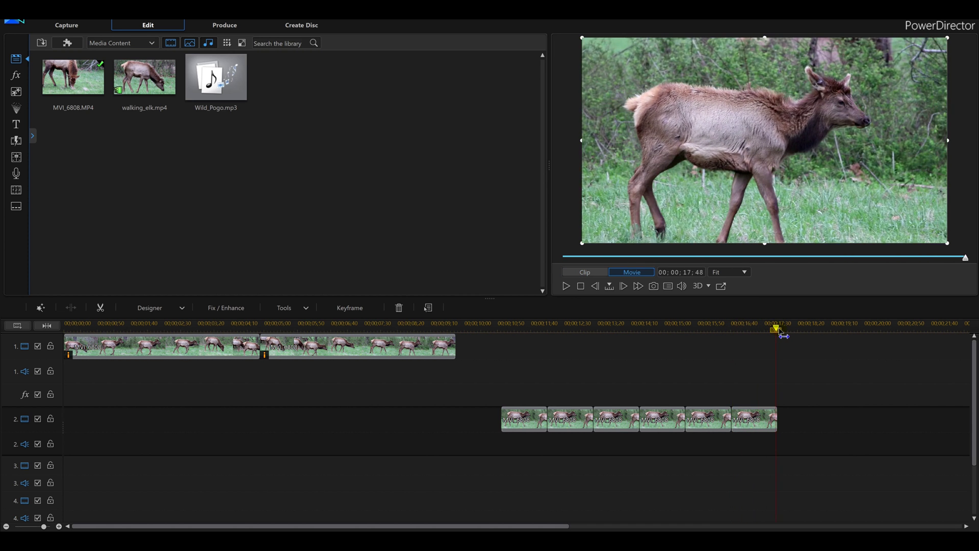
{"action": "key", "text": "ctrl+v"}
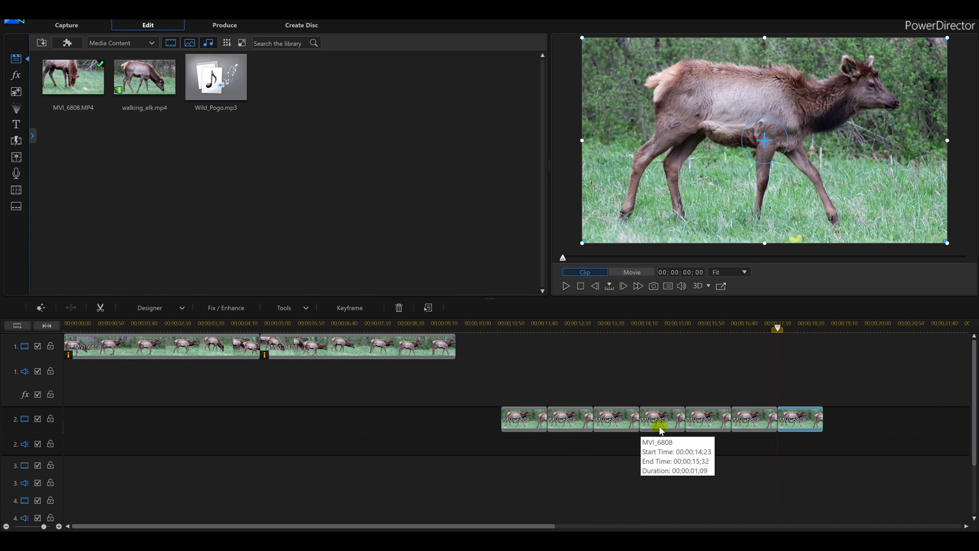
{"action": "left_click", "coordinate": [829, 331]}
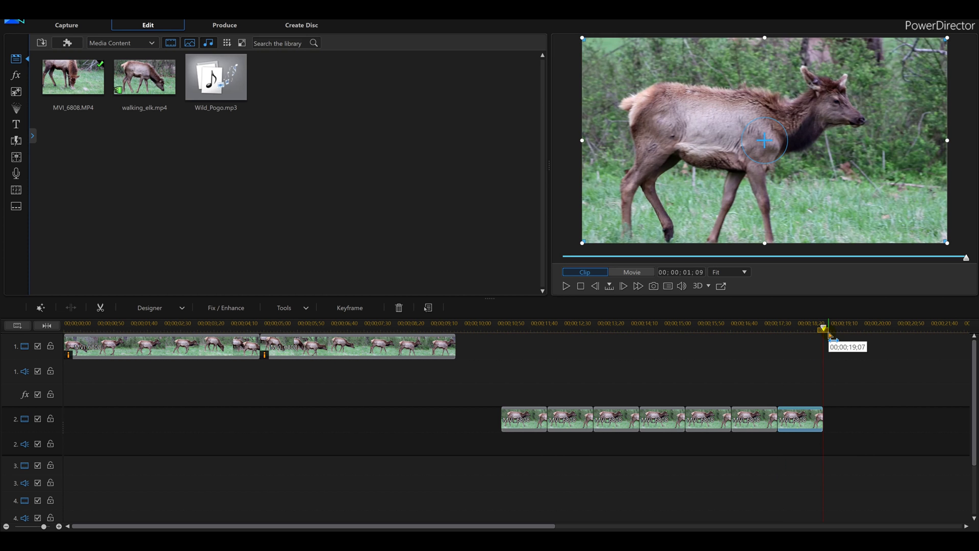
{"action": "key", "text": "ctrl+v"}
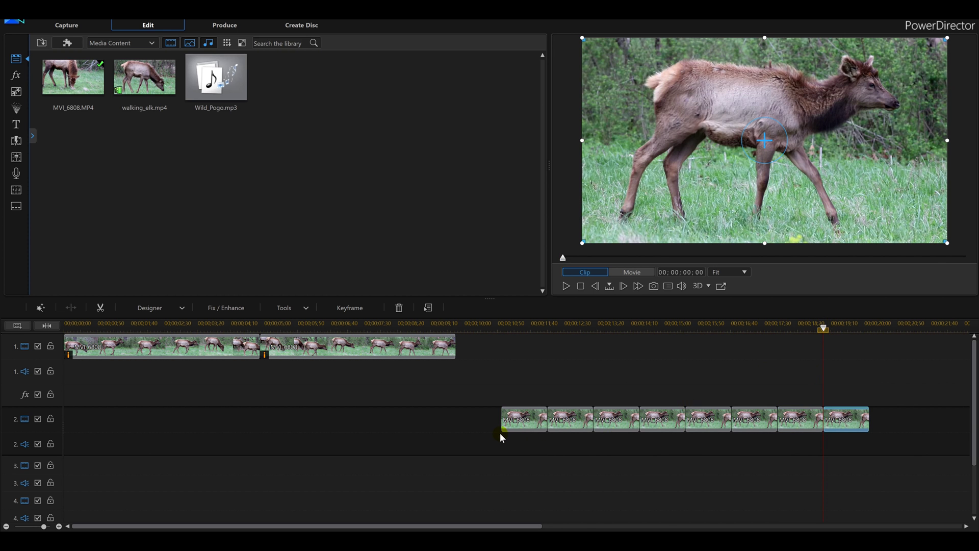
Select all eight MVI_6808 copies on track 2, from the first clip through the last
{"action": "left_click", "coordinate": [512, 427]}
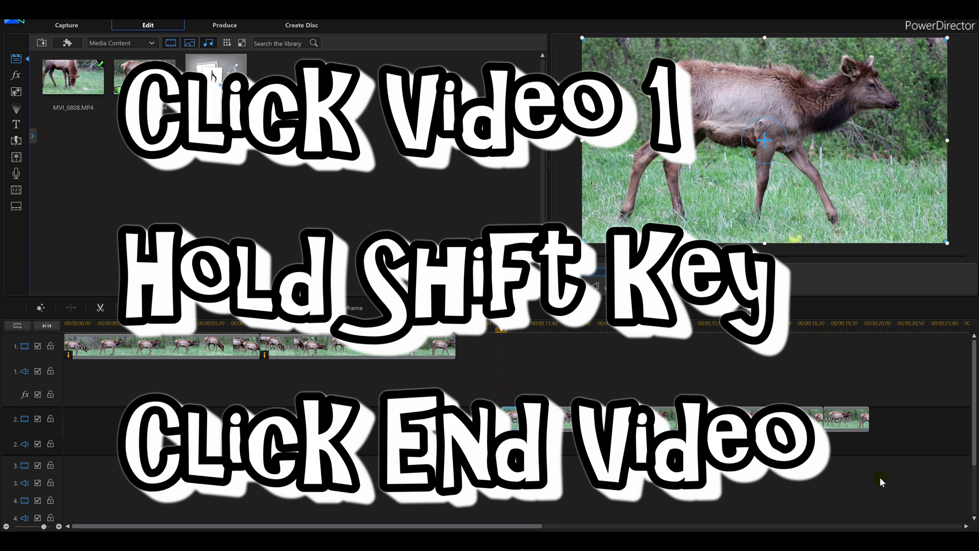
{"action": "left_click", "coordinate": [844, 421], "text": "shift"}
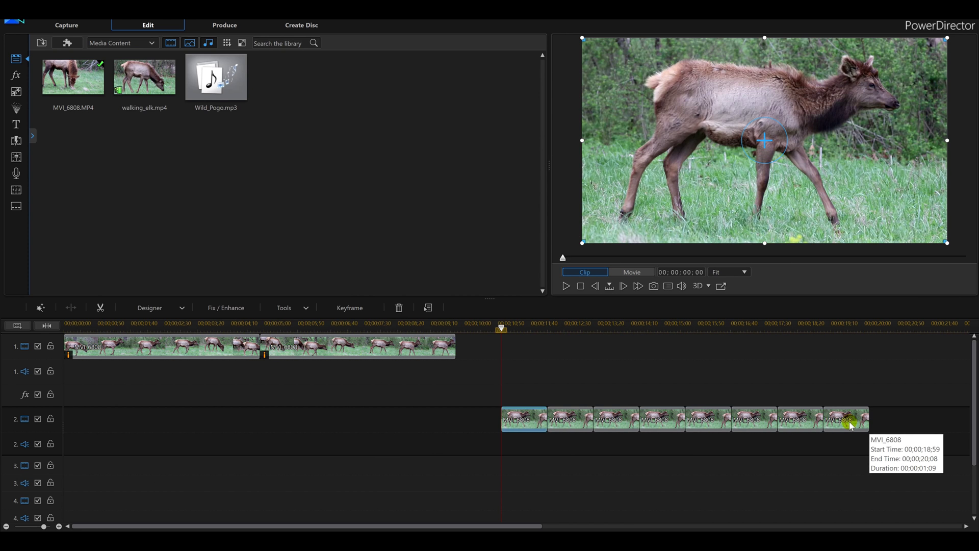
{"action": "left_click", "coordinate": [852, 424], "text": "shift"}
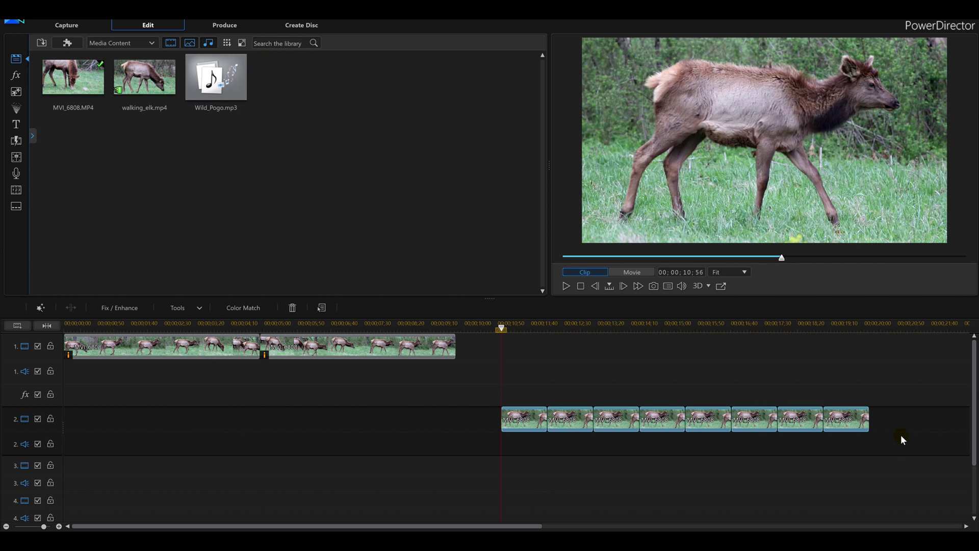
{"action": "left_click", "coordinate": [185, 308]}
Enable Video Speed with a 2.000 multiplier for the eight track-2 clips and preview the result
{"action": "left_click", "coordinate": [193, 321]}
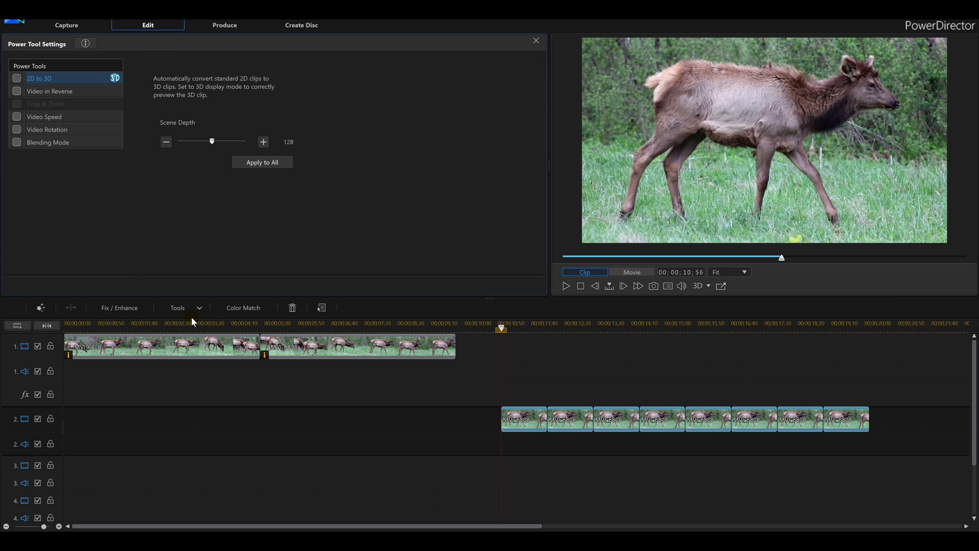
{"action": "left_click", "coordinate": [19, 118]}
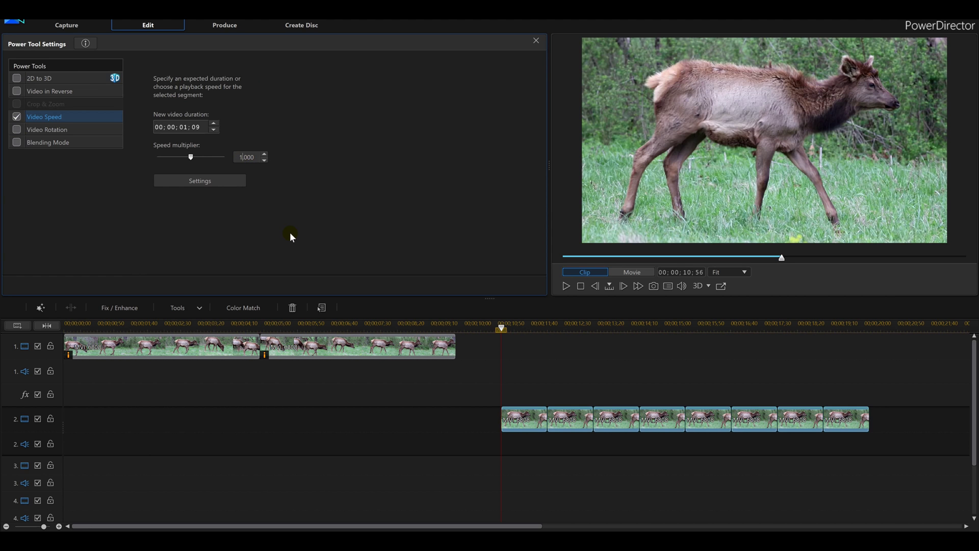
{"action": "type", "text": "2"}
{"action": "left_click", "coordinate": [534, 41]}
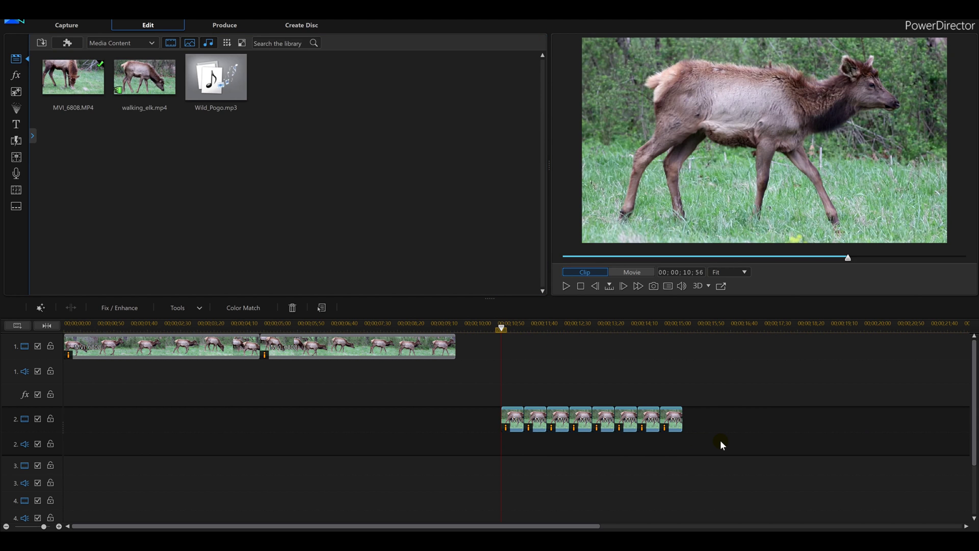
{"action": "left_click", "coordinate": [564, 286]}
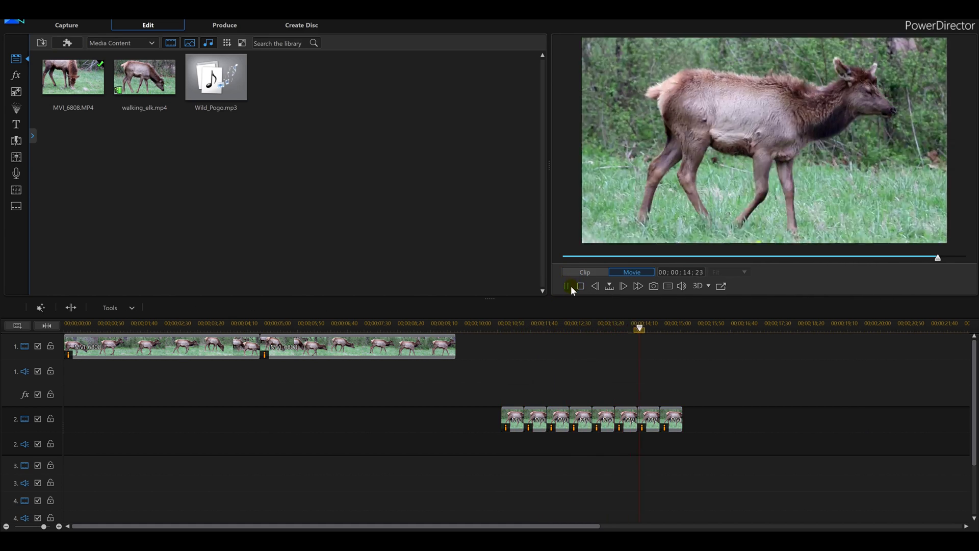
{"action": "key", "text": "space"}
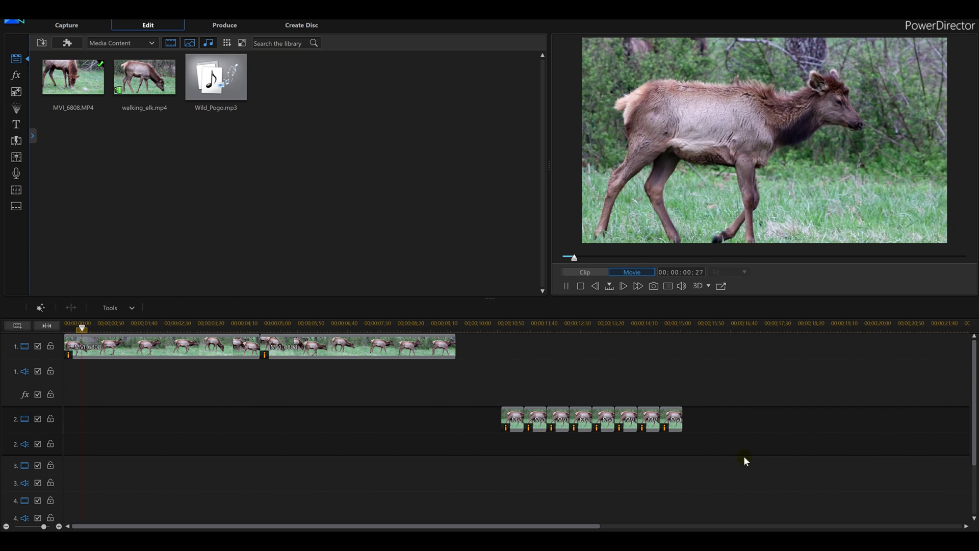
{"action": "left_click", "coordinate": [514, 420]}
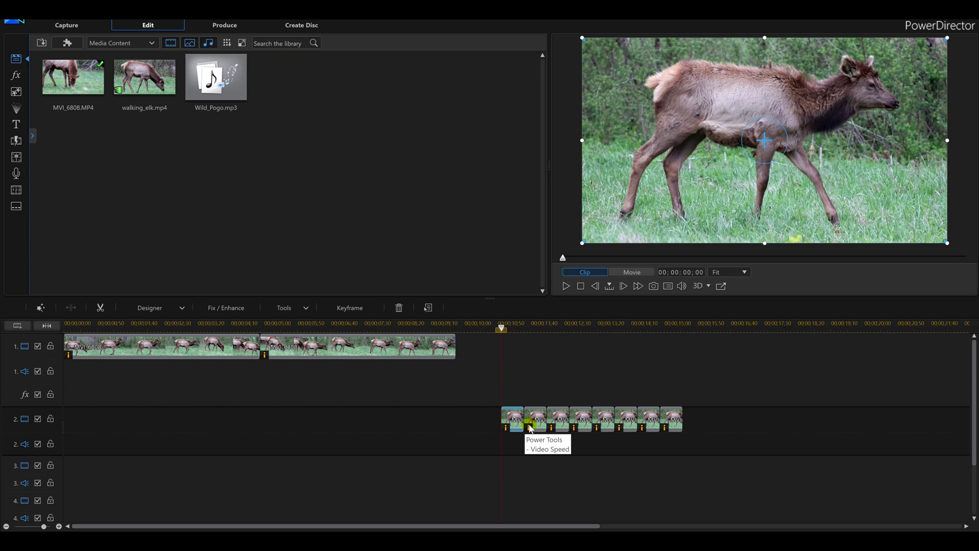
Tick Video in Reverse for the second and fourth MVI_6808 clips on track 2
{"action": "left_click", "coordinate": [539, 424]}
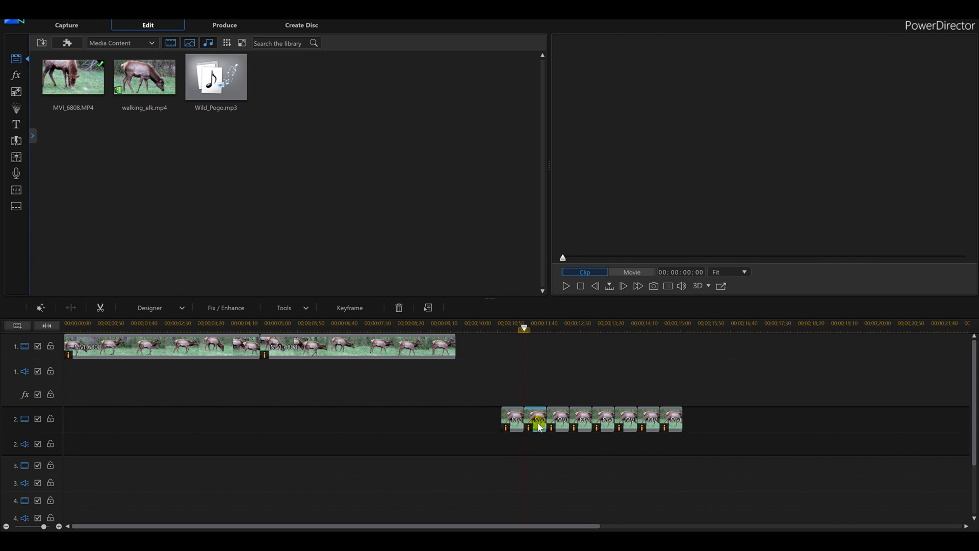
{"action": "left_click", "coordinate": [286, 307]}
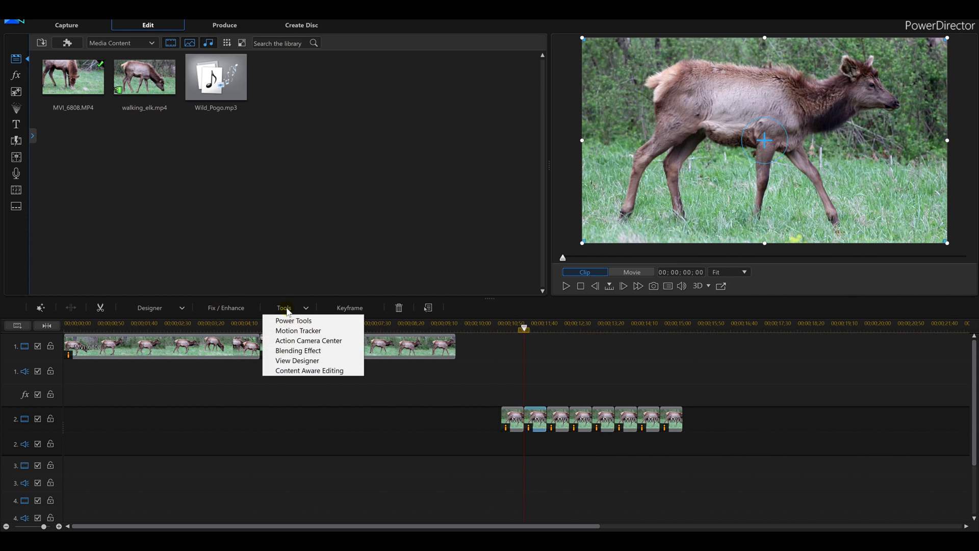
{"action": "left_click", "coordinate": [296, 322]}
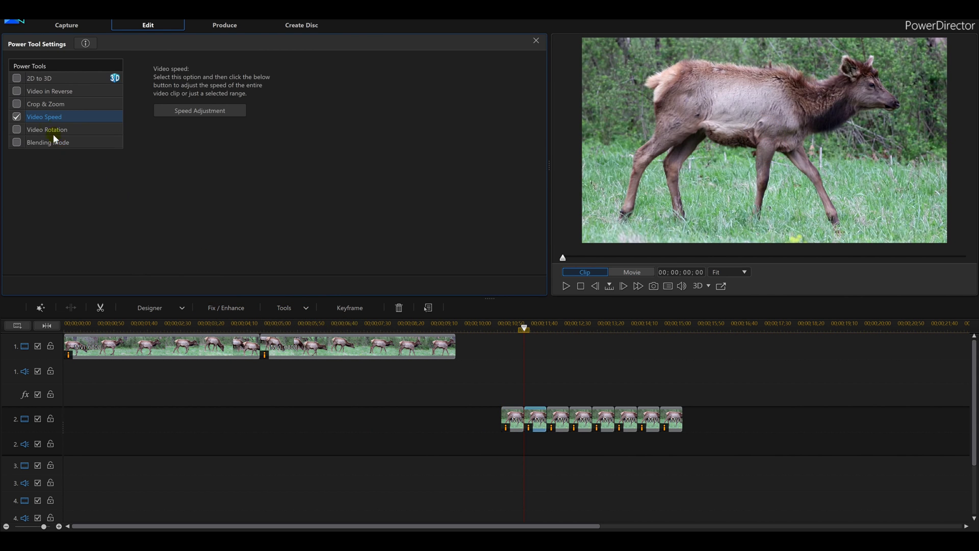
{"action": "left_click", "coordinate": [18, 92]}
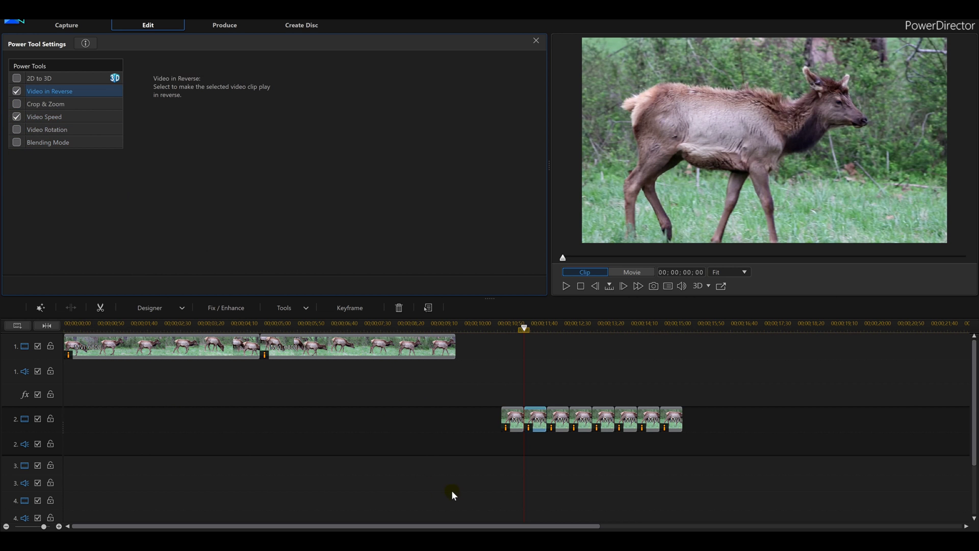
{"action": "left_click", "coordinate": [556, 427]}
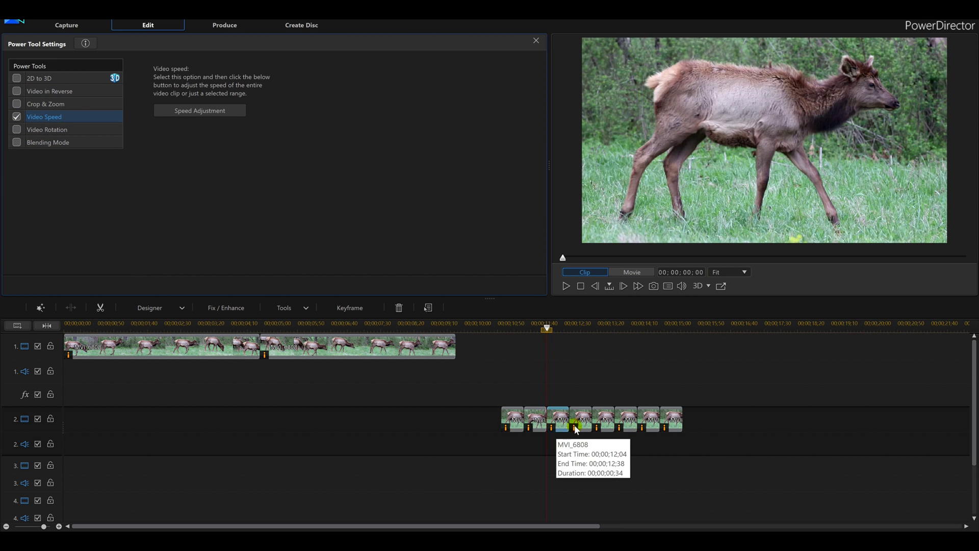
{"action": "left_click", "coordinate": [575, 428]}
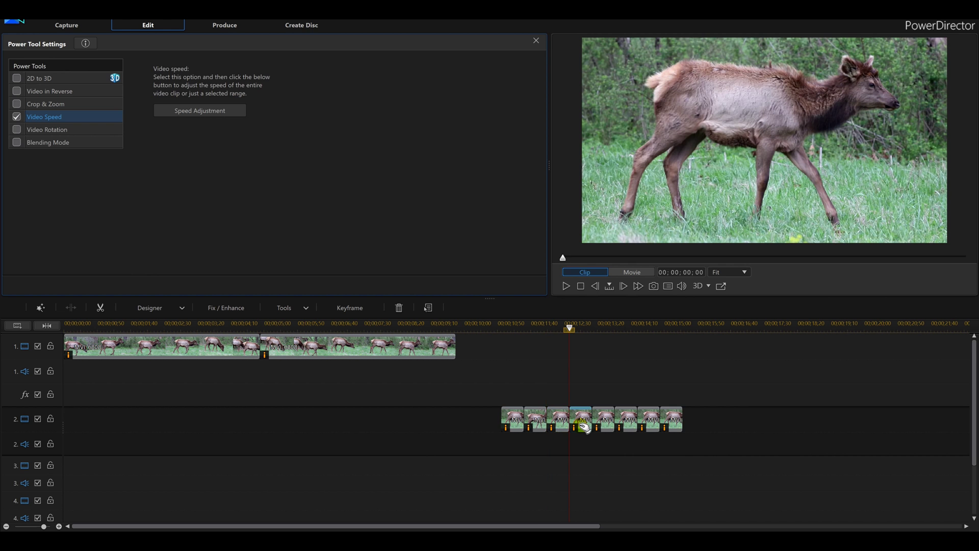
{"action": "left_click", "coordinate": [17, 92]}
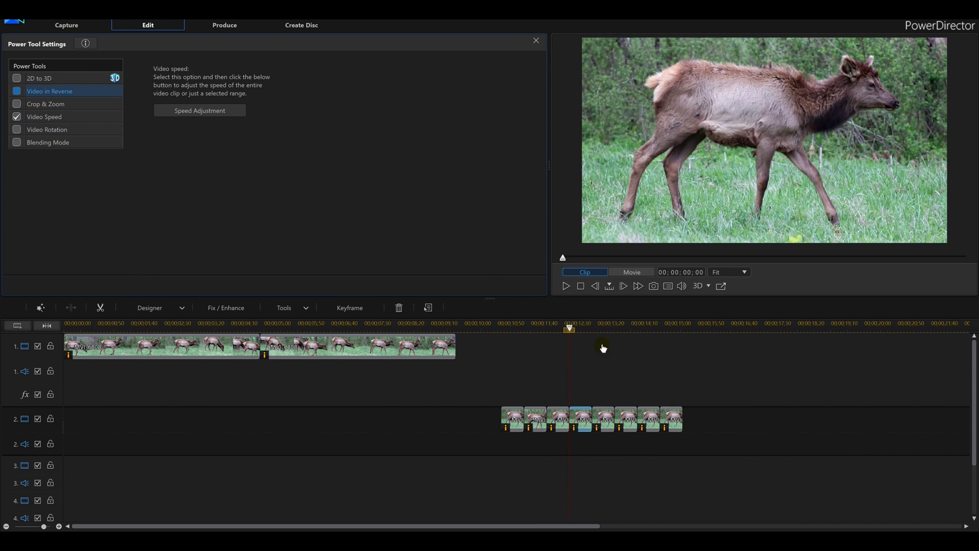
Tick Video in Reverse for the sixth and eighth track-2 clips
{"action": "left_click", "coordinate": [611, 419]}
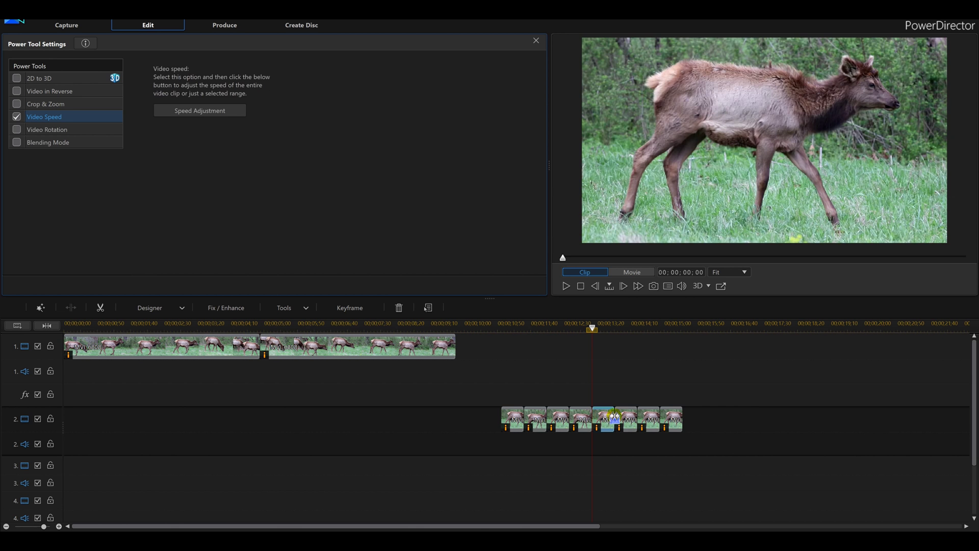
{"action": "left_click", "coordinate": [628, 420]}
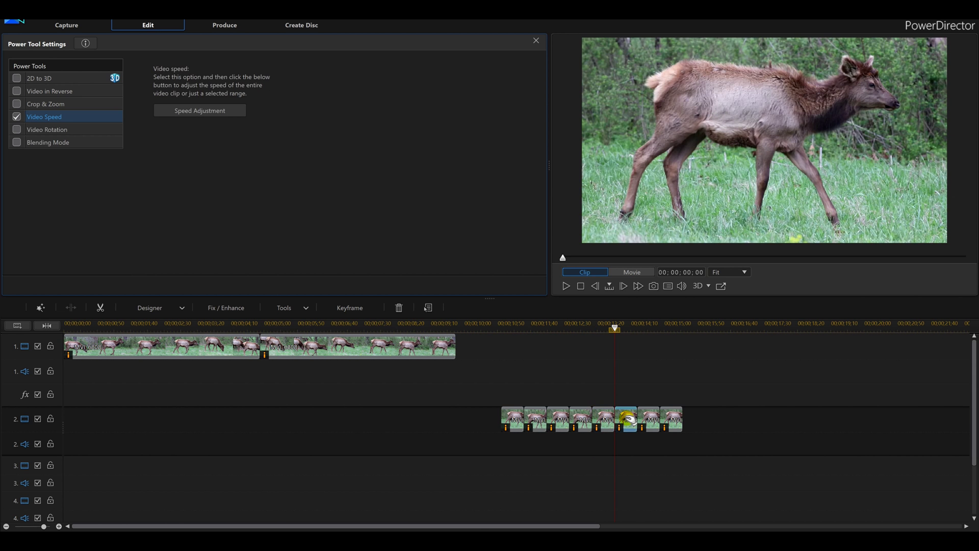
{"action": "left_click", "coordinate": [17, 91]}
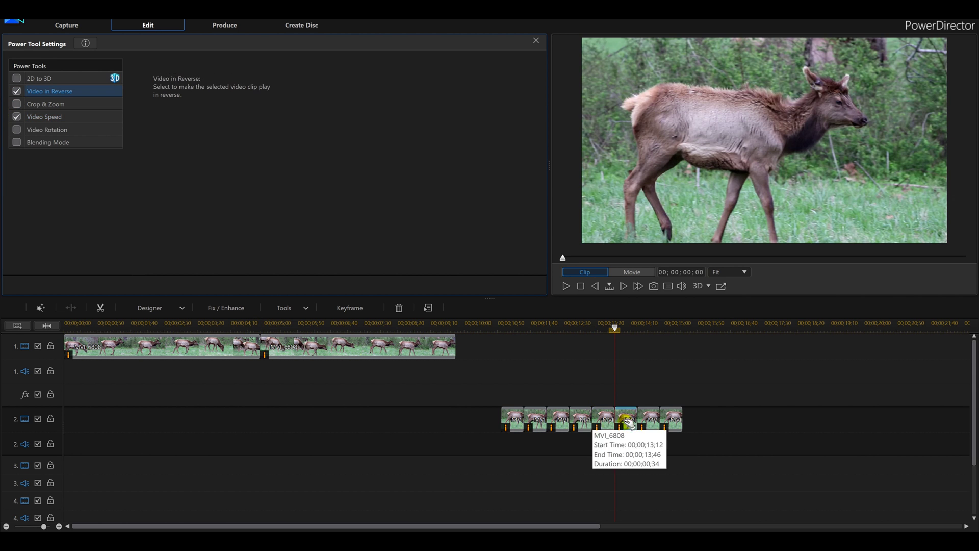
{"action": "left_click", "coordinate": [650, 421]}
{"action": "left_click", "coordinate": [669, 422]}
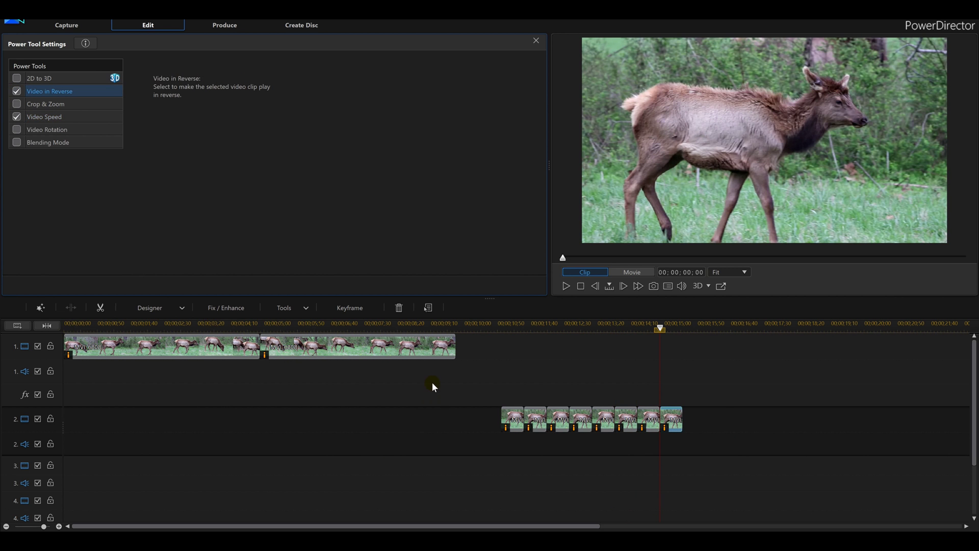
{"action": "left_click", "coordinate": [499, 329]}
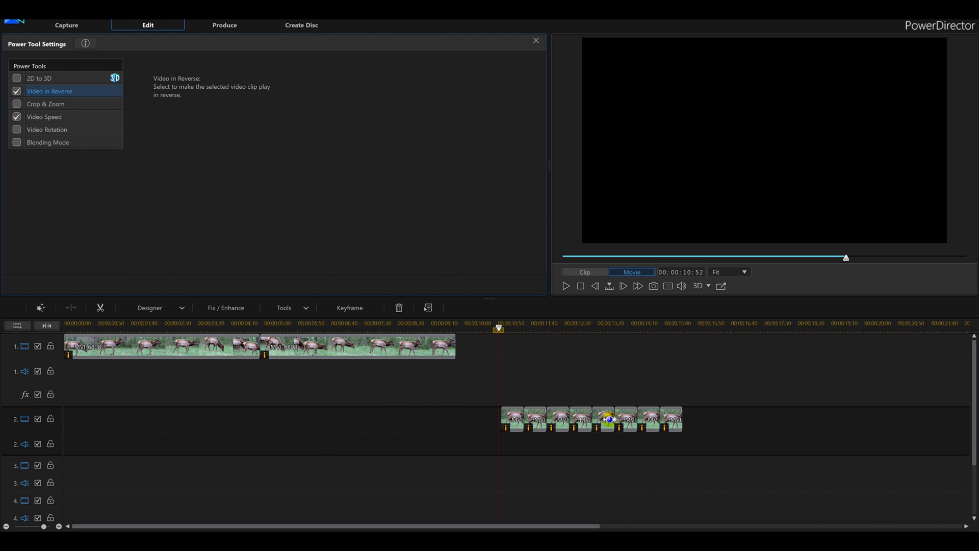
Shift the track-2 clips left to meet the end of the track-1 elk clips, then replay
{"action": "left_click", "coordinate": [567, 288]}
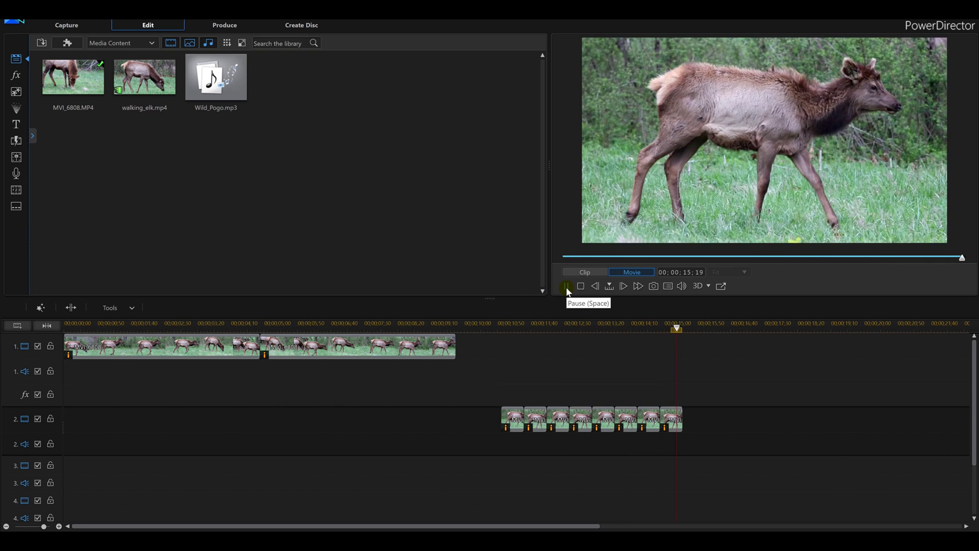
{"action": "left_click", "coordinate": [516, 414]}
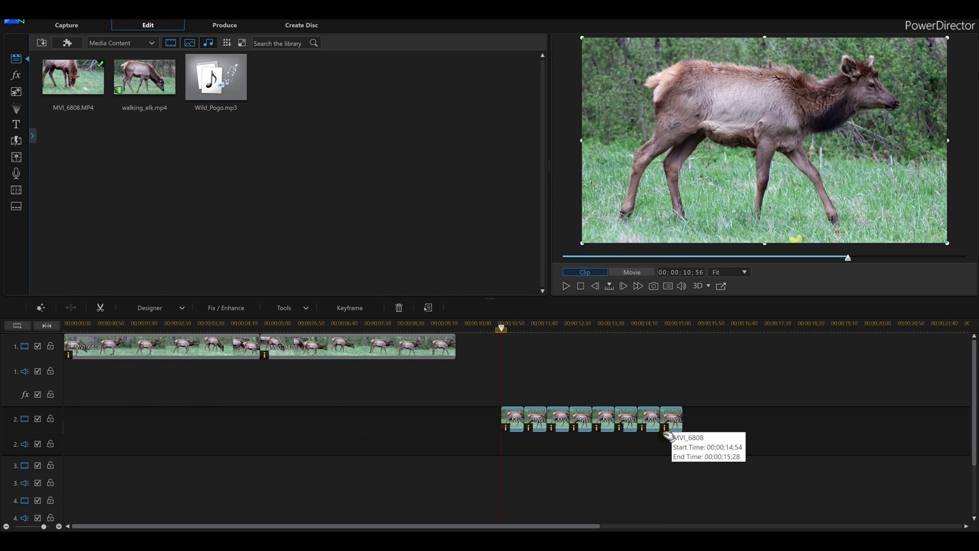
{"action": "key", "text": "ctrl+z"}
{"action": "left_click", "coordinate": [581, 286]}
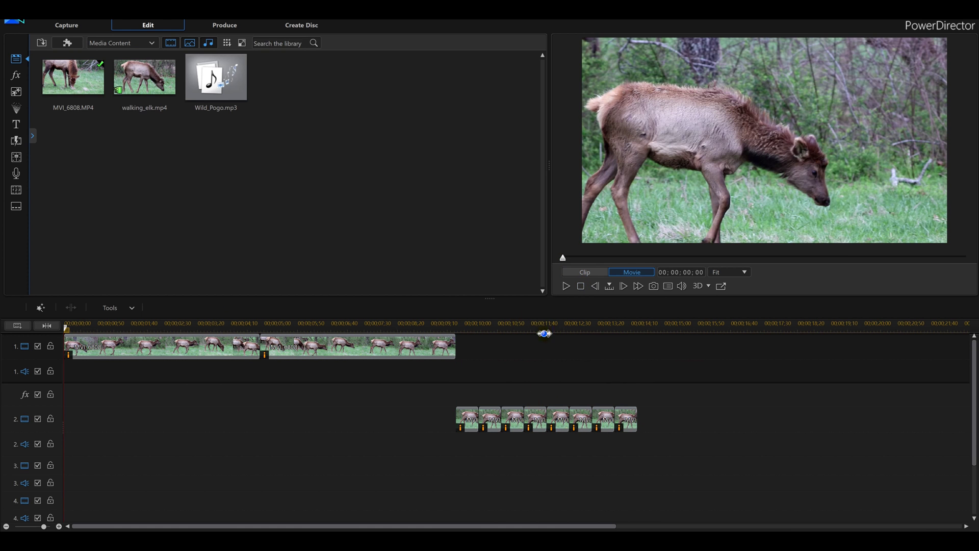
{"action": "left_click", "coordinate": [567, 288]}
Place Wild_Pogo.mp3 on audio track 3 at 00;00;00;00 and play back to check it
{"action": "left_click_drag", "start_coordinate": [217, 77], "coordinate": [64, 482]}
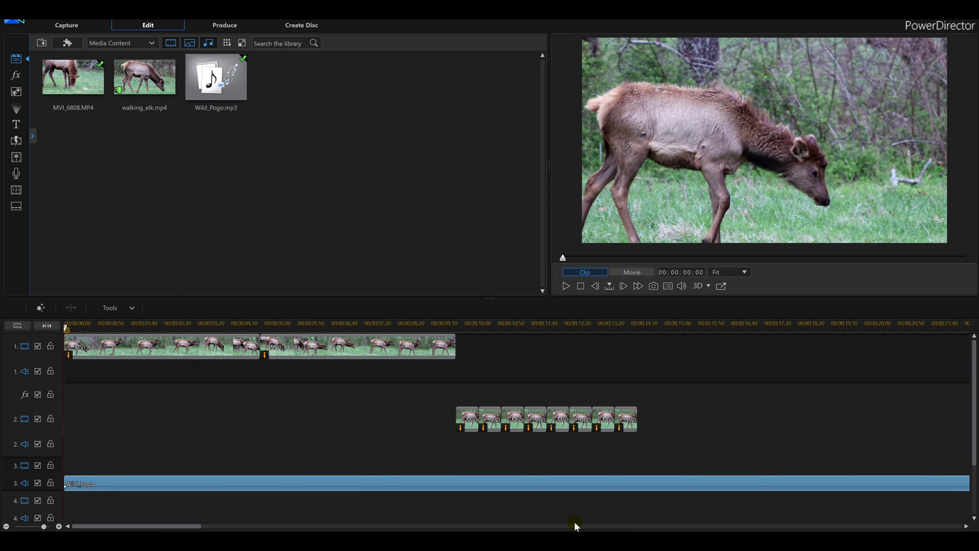
{"action": "left_click", "coordinate": [564, 288]}
{"action": "left_click", "coordinate": [581, 286]}
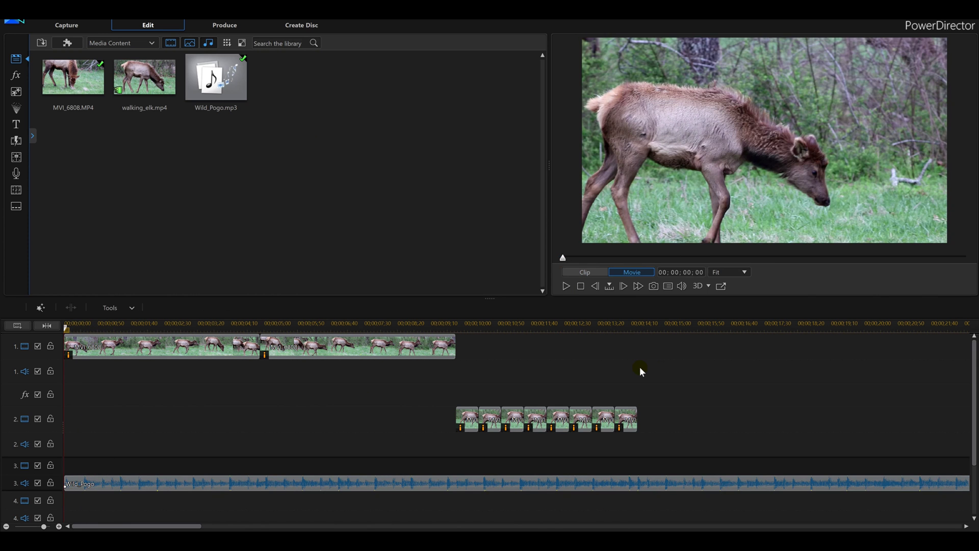